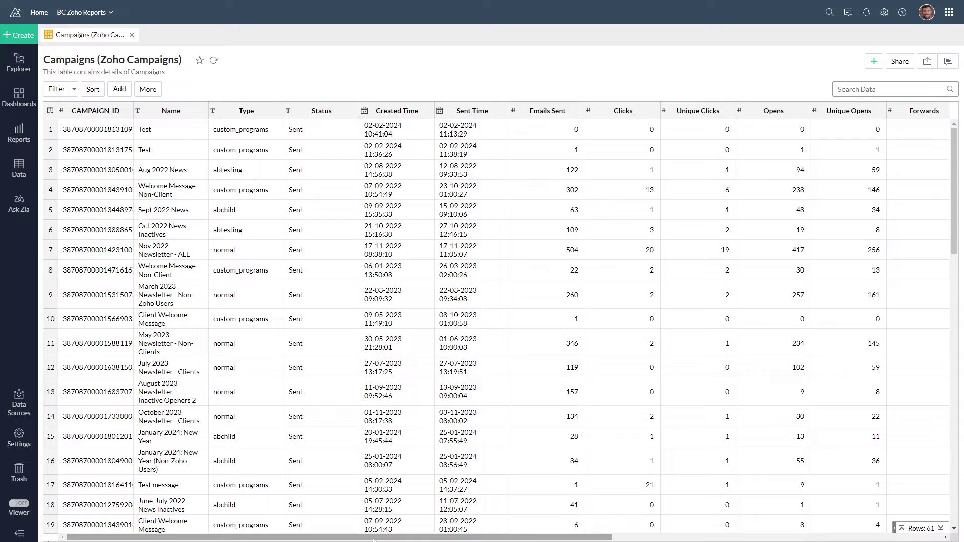
# - Open Add Data Sources and browse the connector grid of Files, Zoho CRM and Salesforce
pyautogui.moveTo(372, 540)
pyautogui.mouseDown()
pyautogui.moveTo(719, 538)
pyautogui.moveTo(379, 539)
pyautogui.mouseUp()
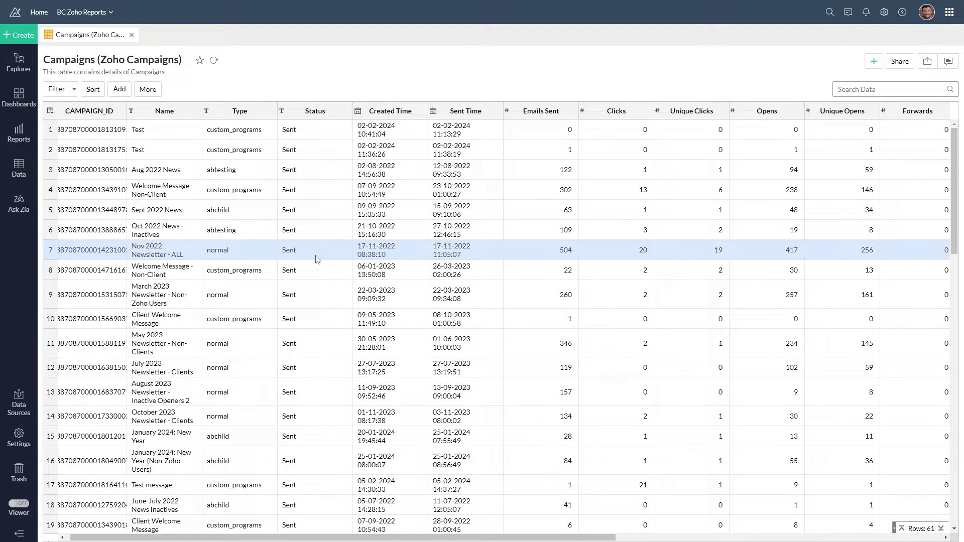
pyautogui.click(21, 405)
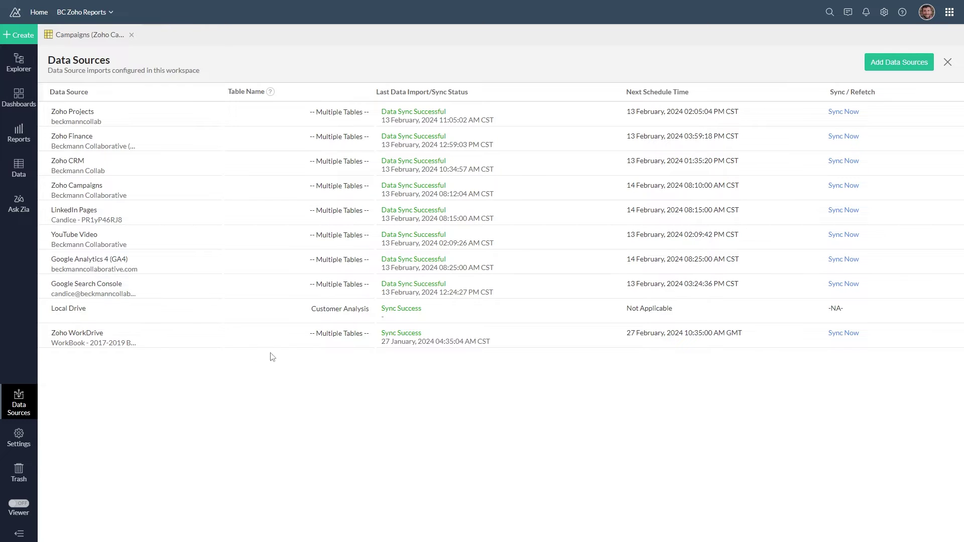
pyautogui.click(899, 62)
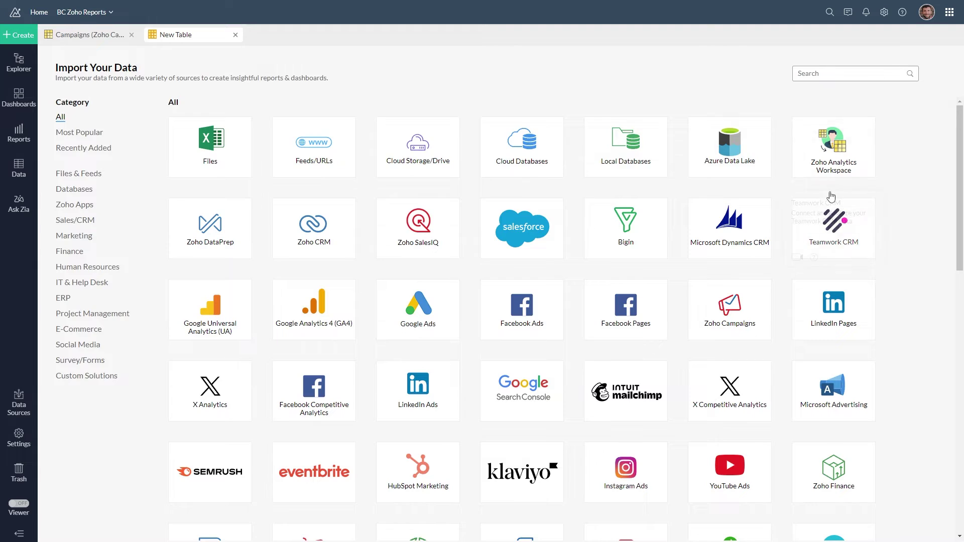
pyautogui.scroll(-12, 831, 196)
pyautogui.scroll(5, 689, 277)
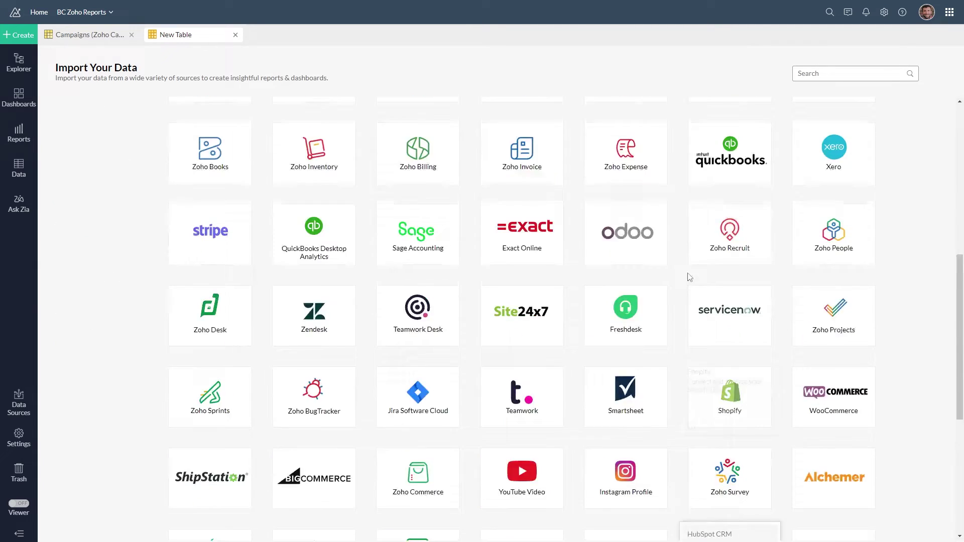
pyautogui.scroll(10, 682, 275)
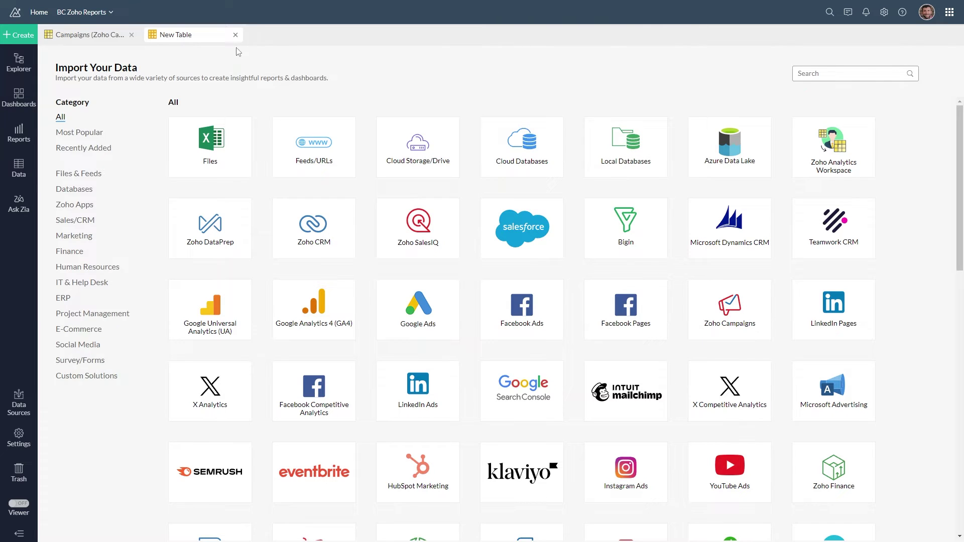
# - Review the Zoho CRM setup: its modules, 32 fields and 3-hour sync schedule
pyautogui.click(25, 401)
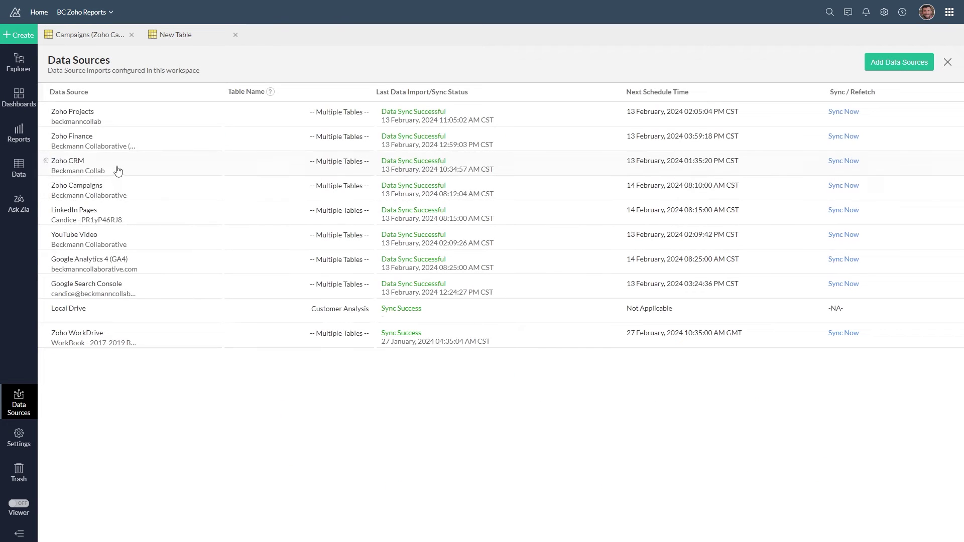
pyautogui.click(83, 166)
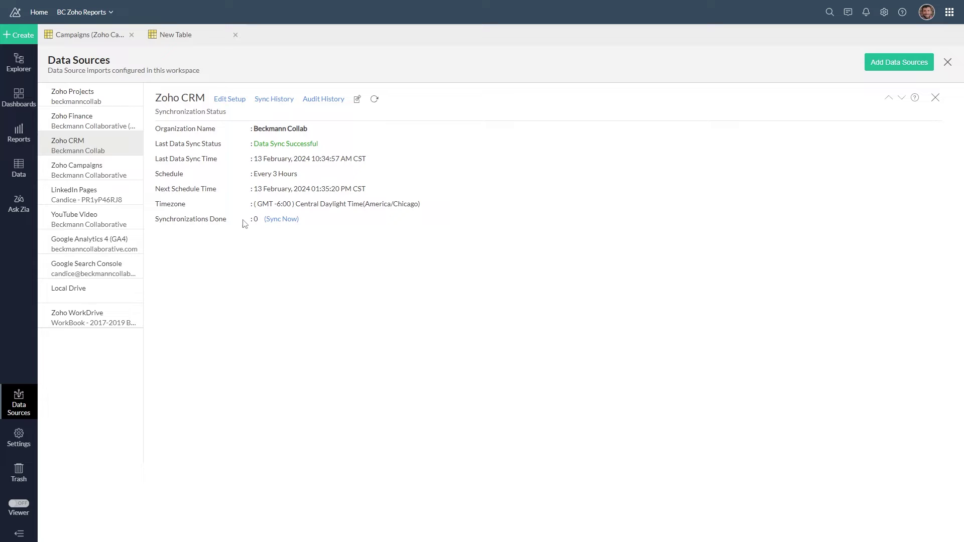
pyautogui.click(236, 100)
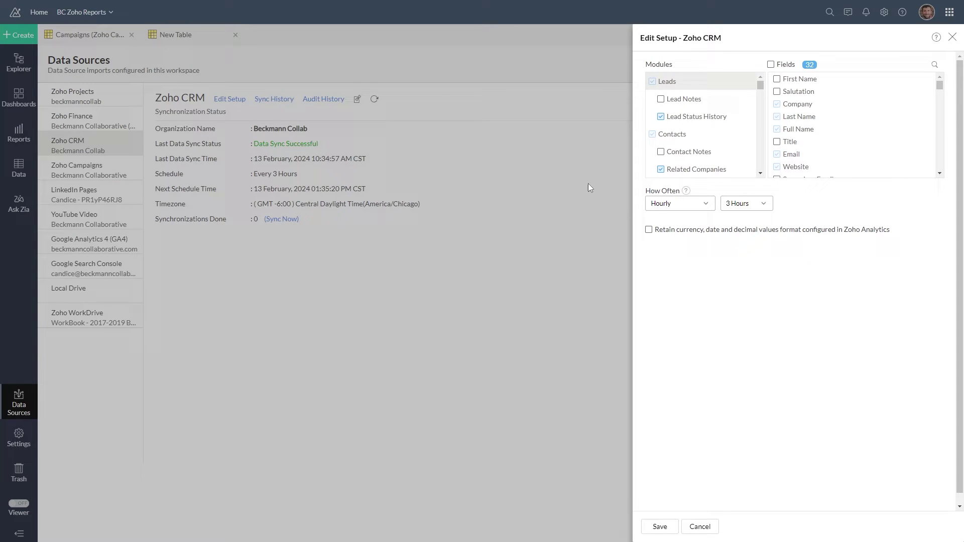
pyautogui.scroll(-3, 836, 123)
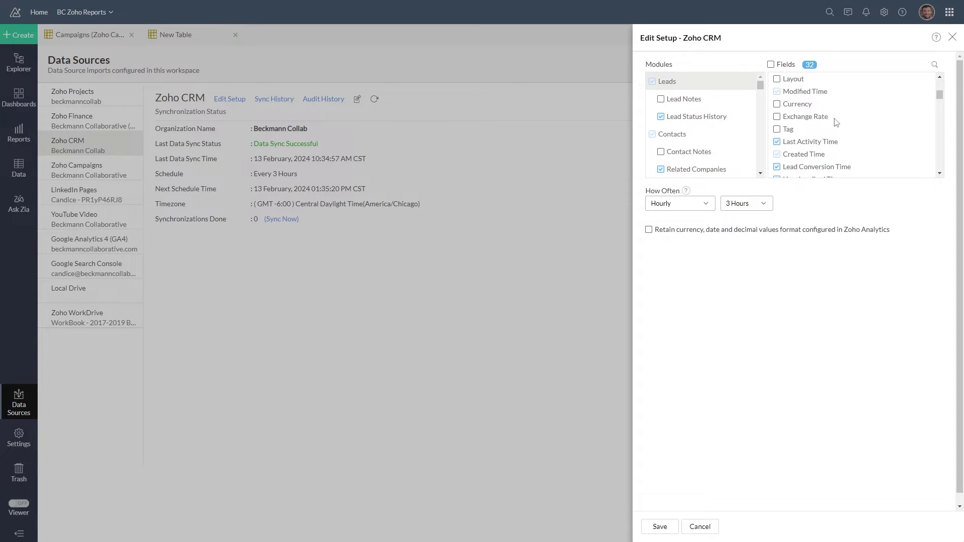
pyautogui.scroll(-10, 835, 123)
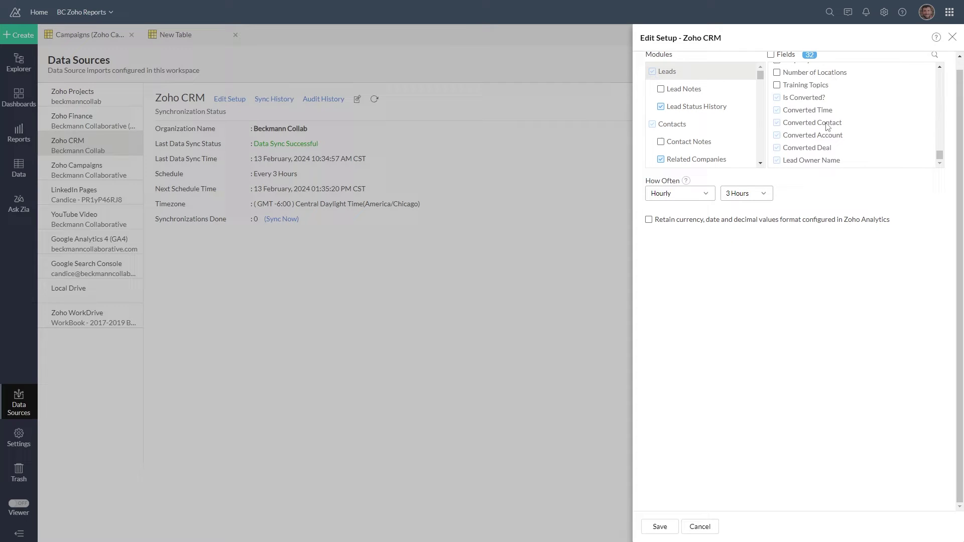
pyautogui.scroll(12, 828, 126)
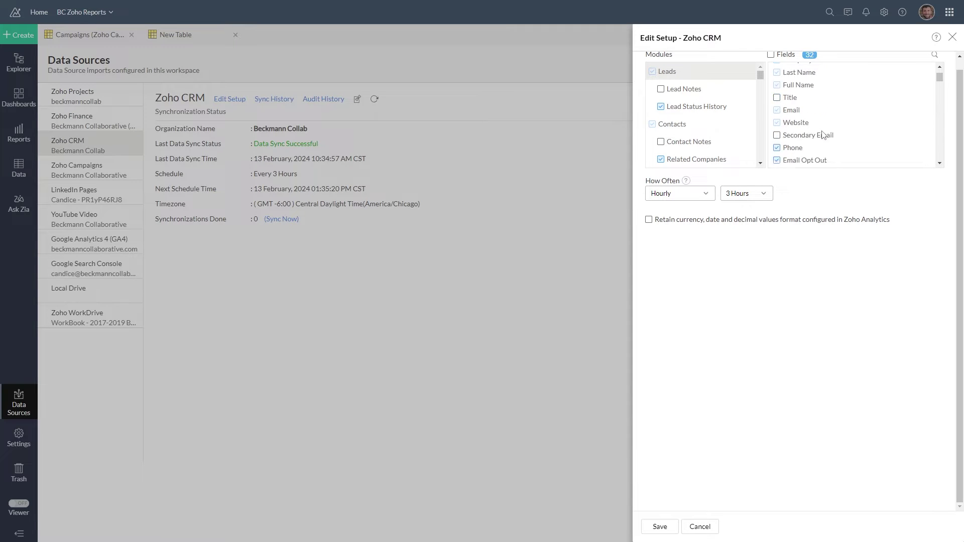
pyautogui.scroll(2, 823, 133)
pyautogui.scroll(1, 839, 196)
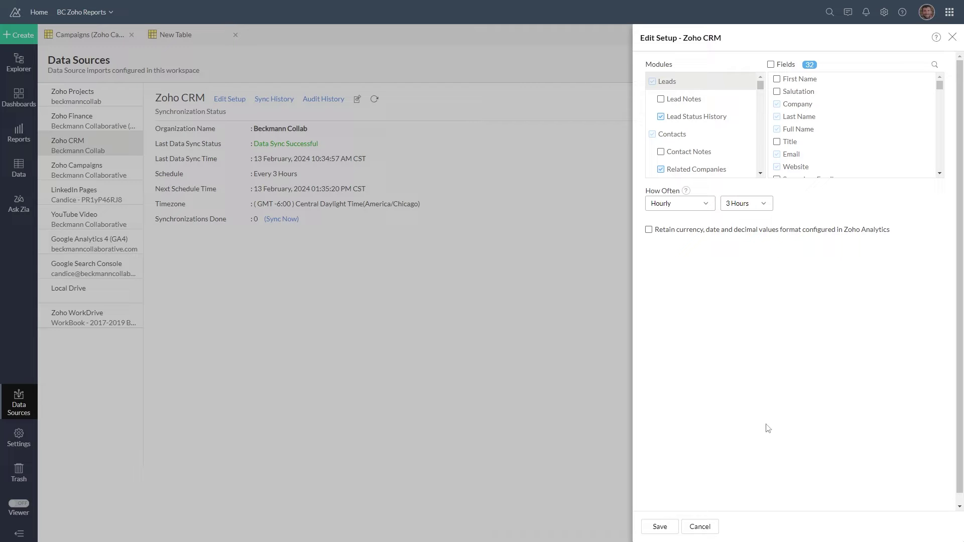
# - Cancel the Zoho CRM setup unchanged and return to the Campaigns (Zoho Campaigns) table
pyautogui.click(712, 531)
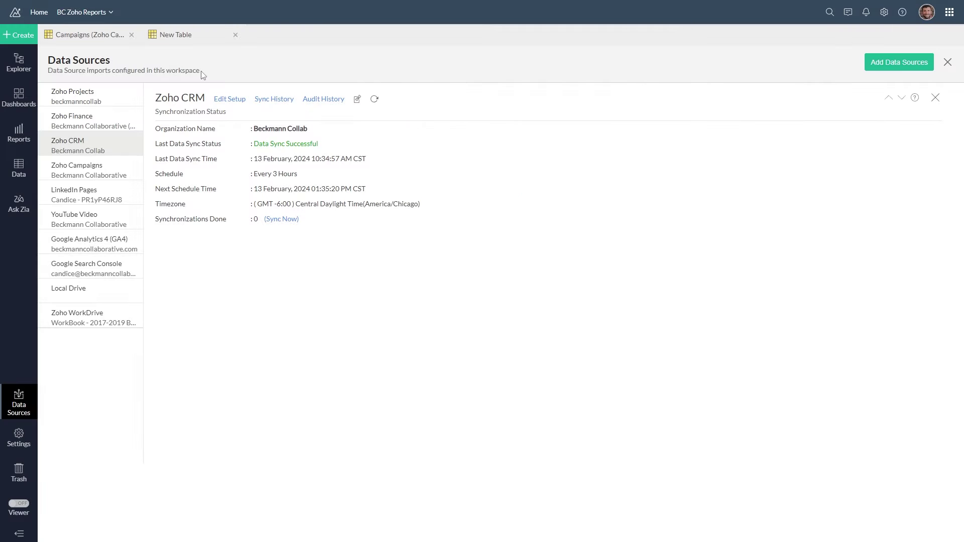
pyautogui.click(112, 40)
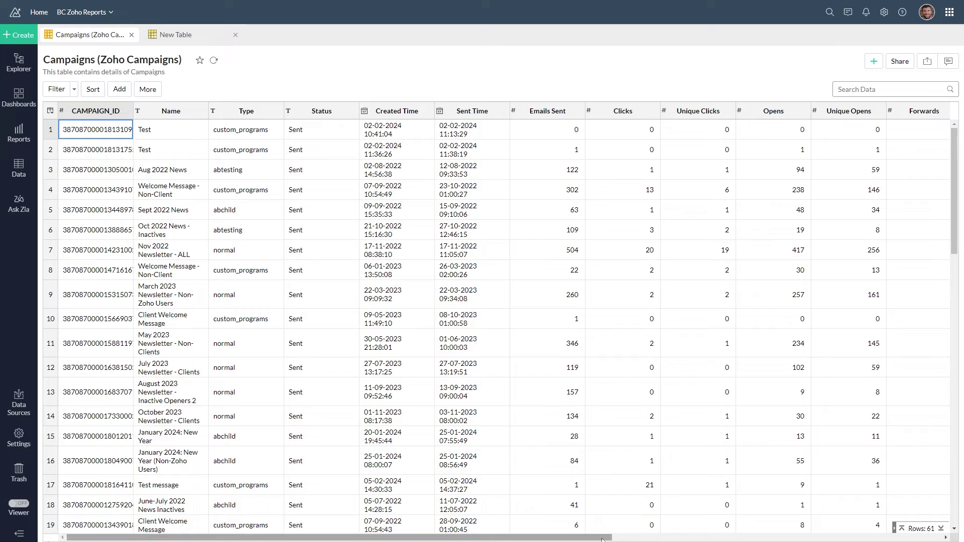
pyautogui.moveTo(603, 538)
pyautogui.mouseDown()
pyautogui.moveTo(788, 519)
pyautogui.moveTo(928, 524)
pyautogui.moveTo(594, 533)
pyautogui.mouseUp()
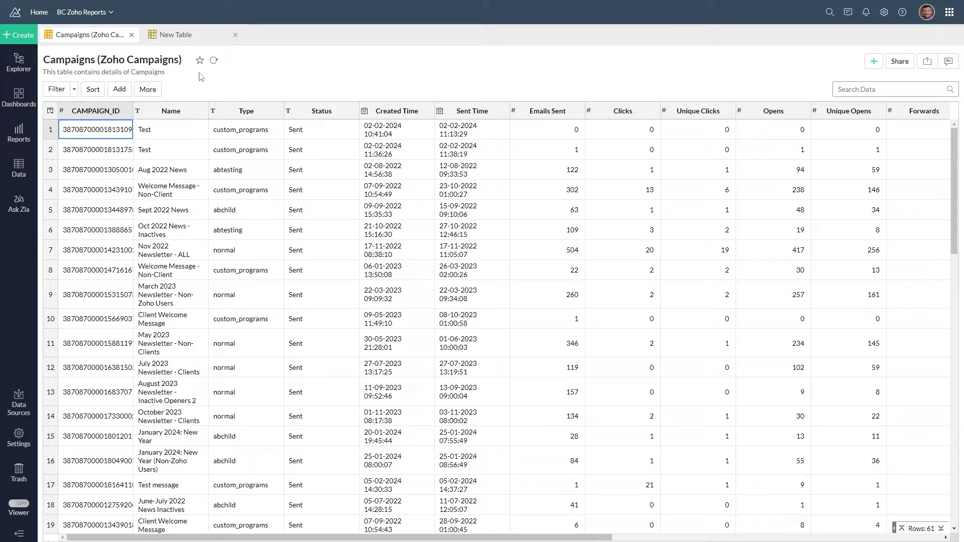
pyautogui.click(127, 94)
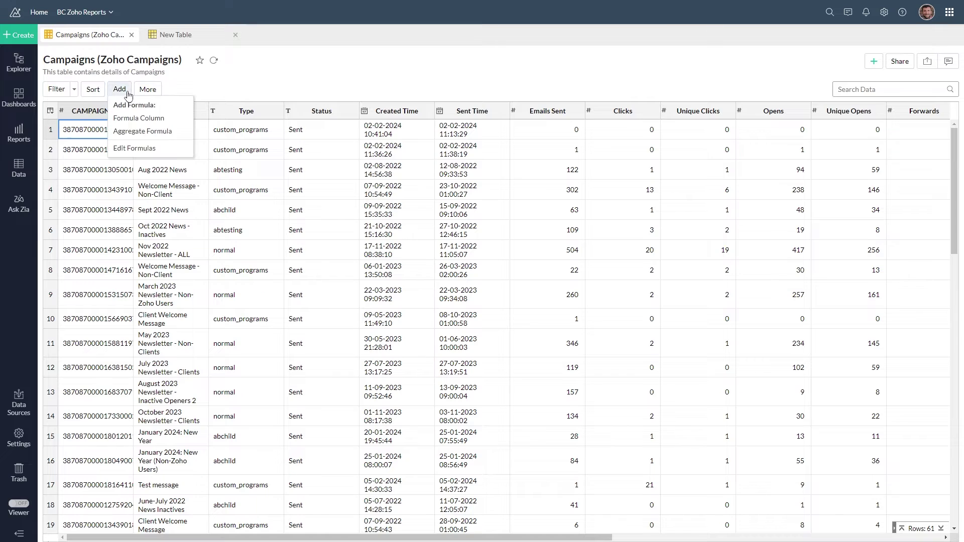
pyautogui.click(141, 147)
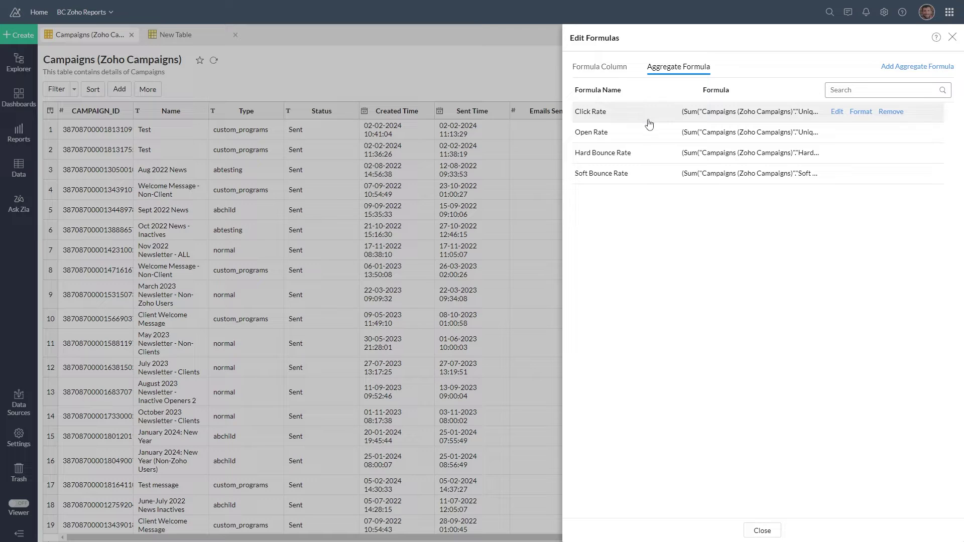
pyautogui.click(836, 112)
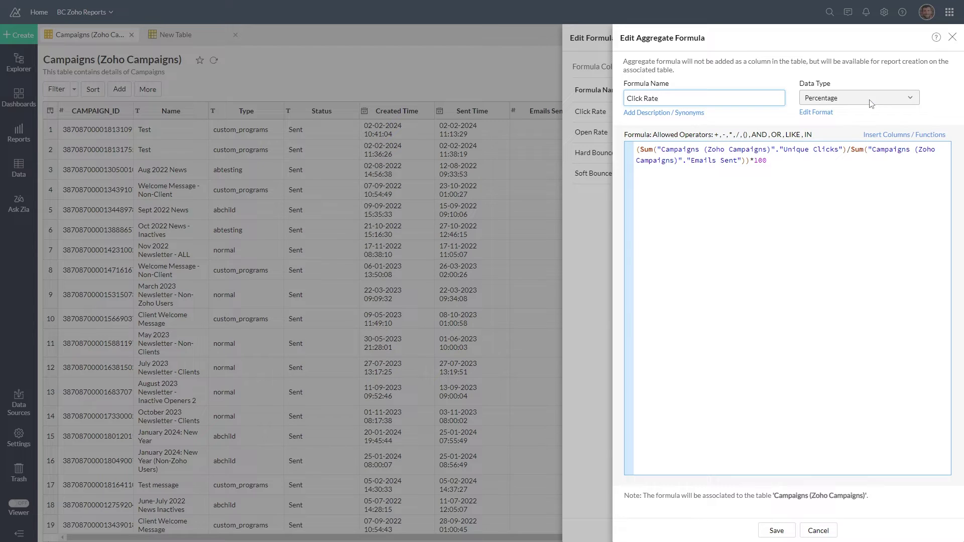
pyautogui.click(829, 531)
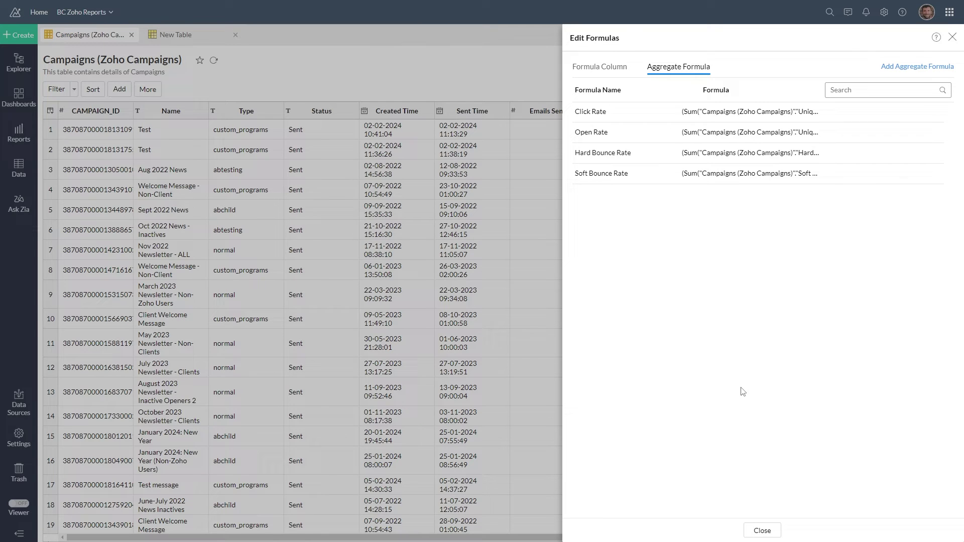
# - Create a new dashboard titled 'Email KPIs'
pyautogui.click(762, 529)
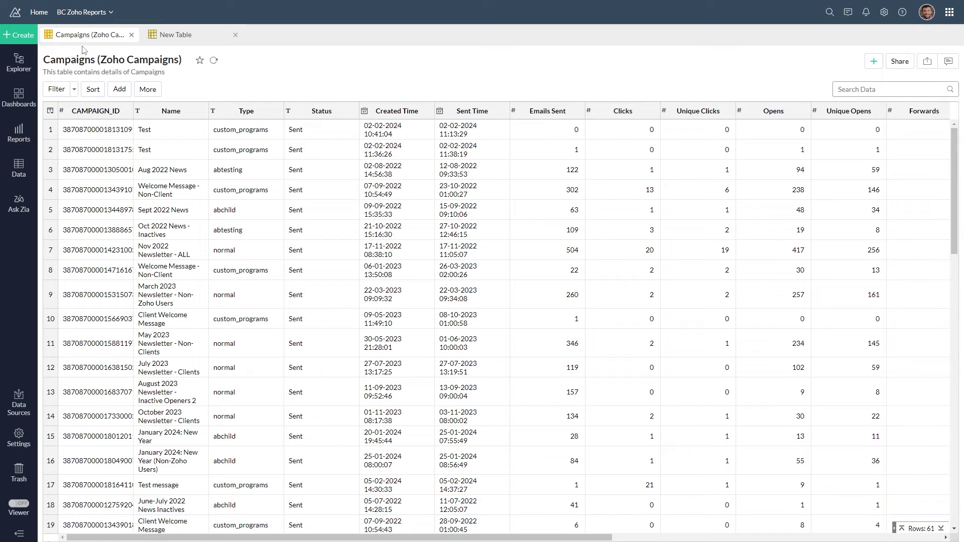
pyautogui.click(25, 38)
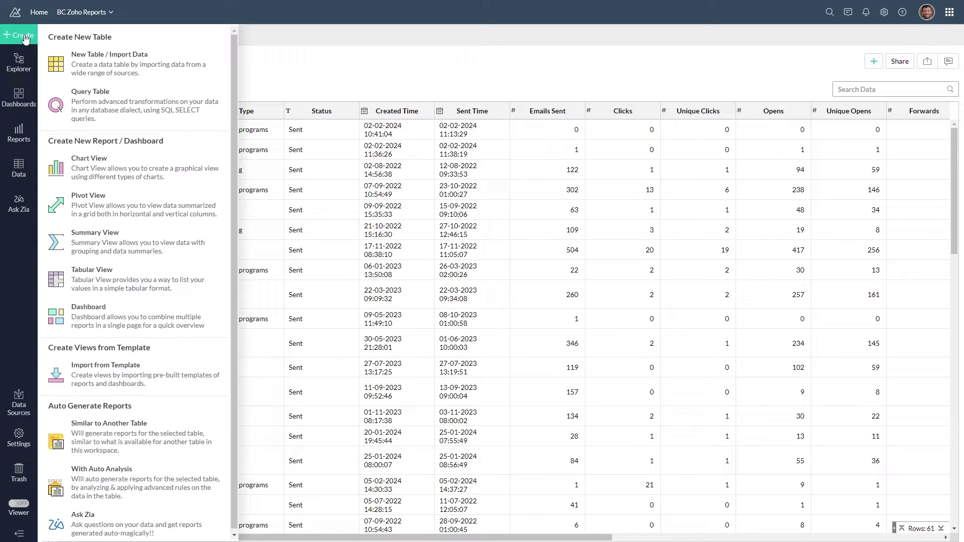
pyautogui.click(115, 316)
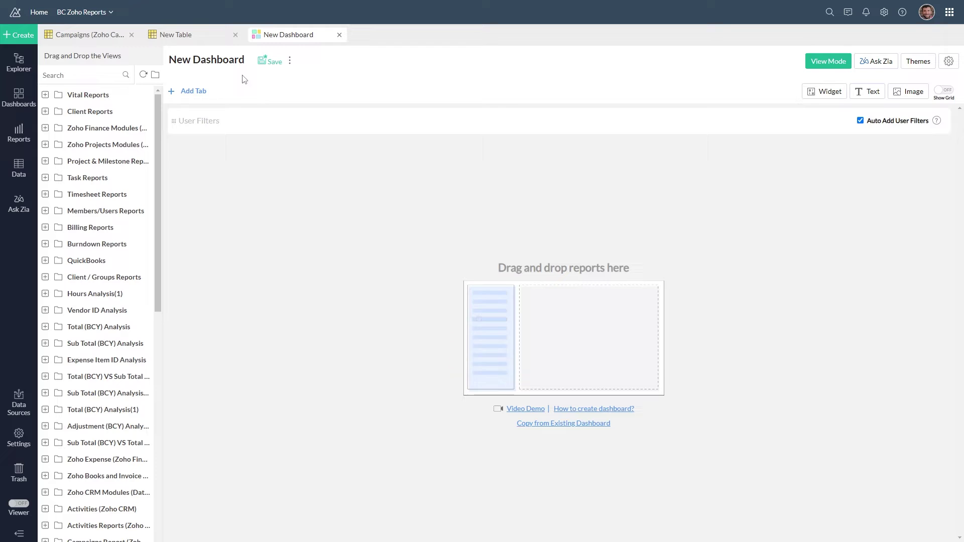
pyautogui.doubleClick(233, 60)
pyautogui.click(233, 61)
pyautogui.tripleClick(233, 60)
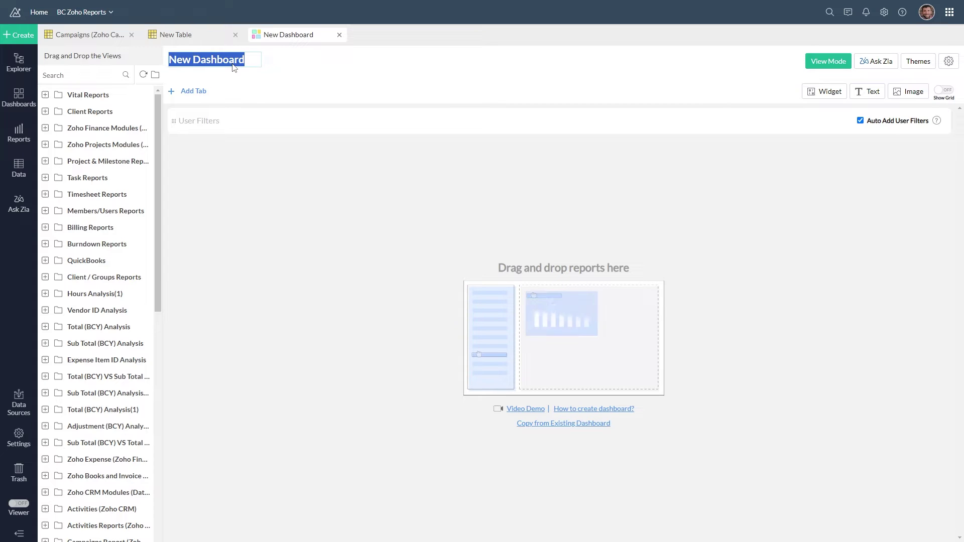
pyautogui.write('Emai')
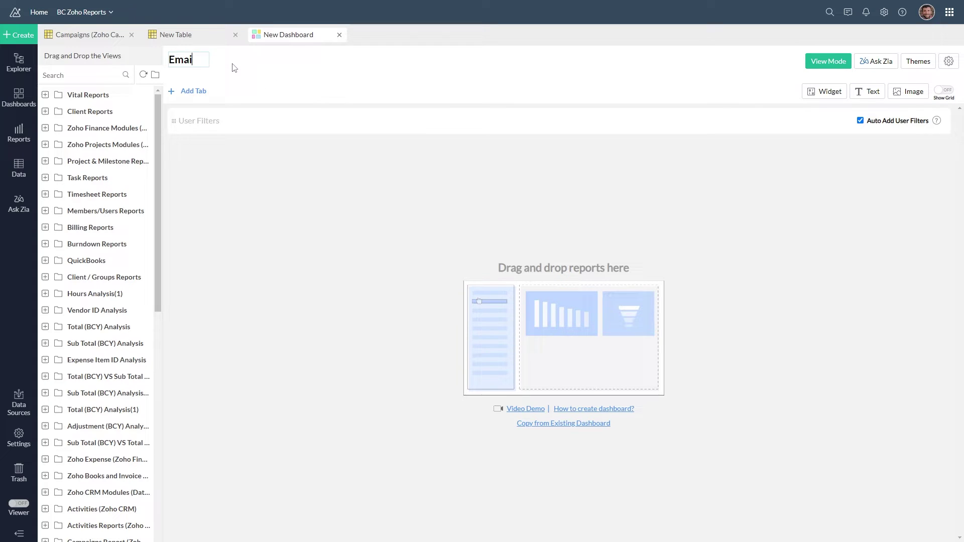
pyautogui.write('l KP')
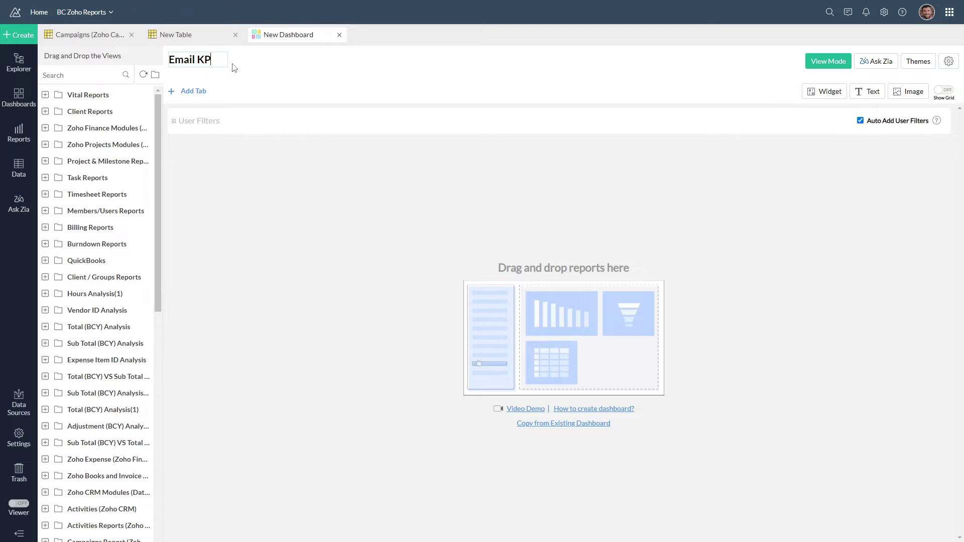
pyautogui.write('Is')
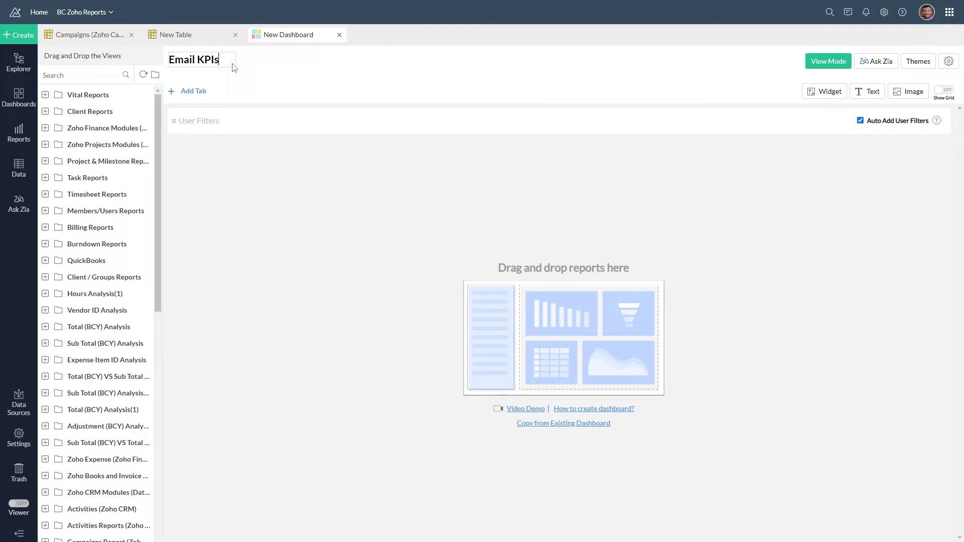
pyautogui.press('Return')
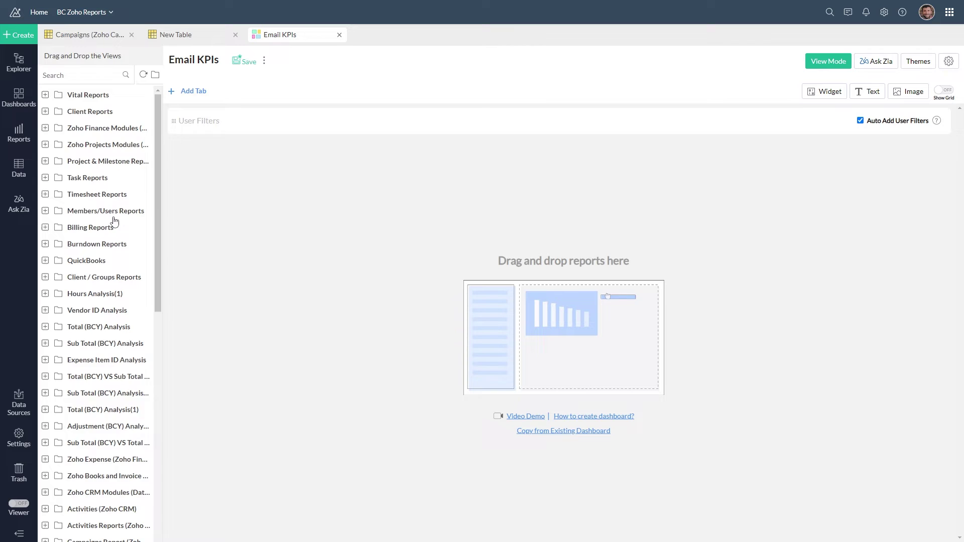
# - Expand the activity reports folder in the dashboard's report list
pyautogui.scroll(-6, 115, 222)
pyautogui.click(46, 225)
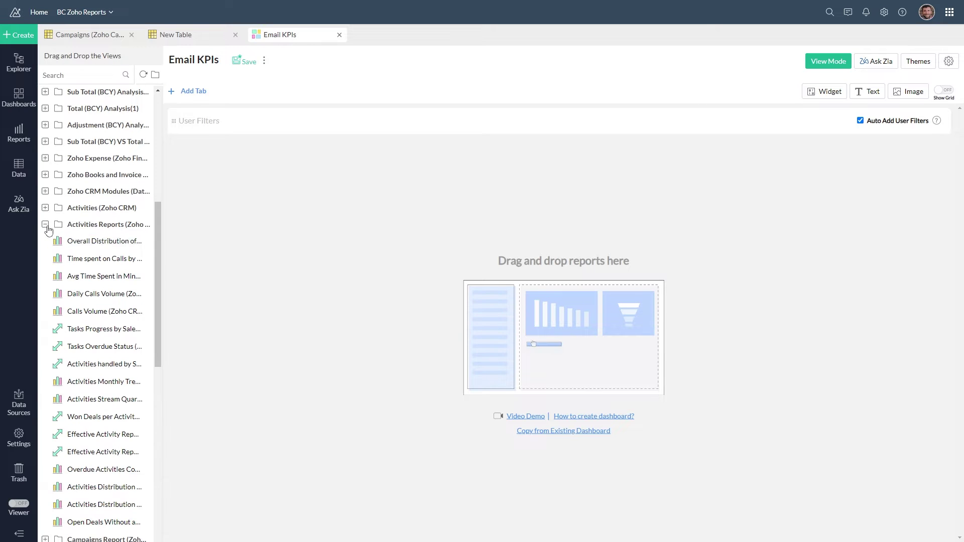
pyautogui.moveTo(75, 241)
pyautogui.mouseDown()
pyautogui.moveTo(323, 228)
pyautogui.moveTo(122, 247)
pyautogui.moveTo(74, 235)
pyautogui.mouseUp()
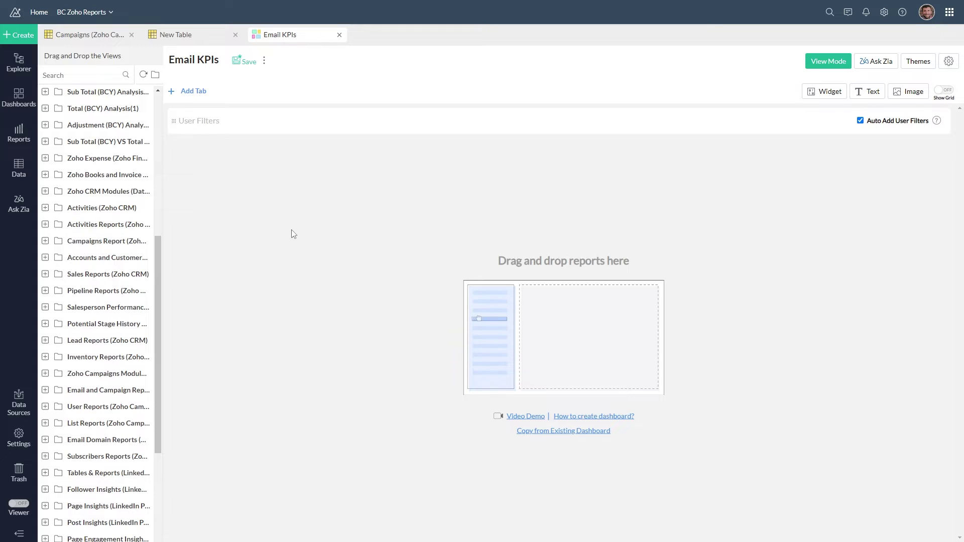
# - Add a KPI widget using Click Rate from the Campaigns table as its data column
pyautogui.click(823, 93)
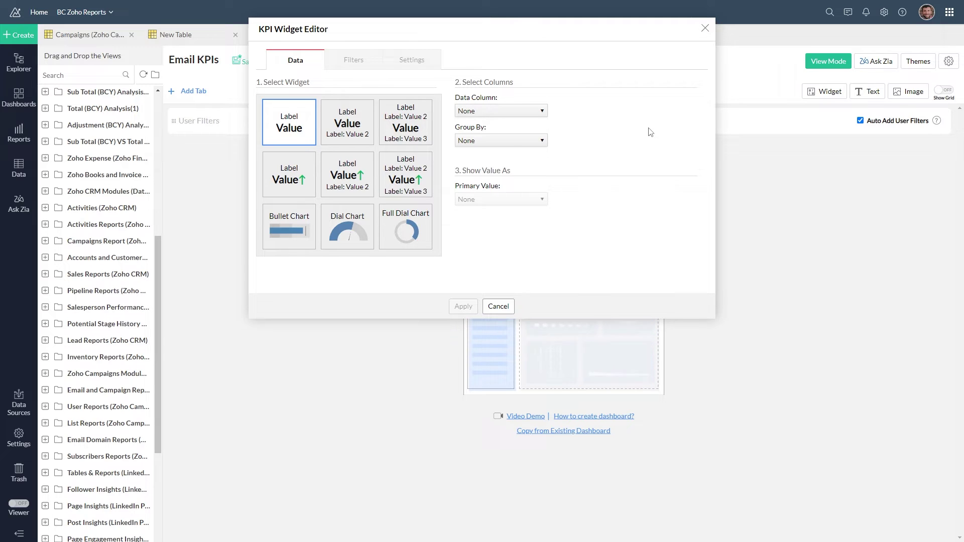
pyautogui.click(541, 112)
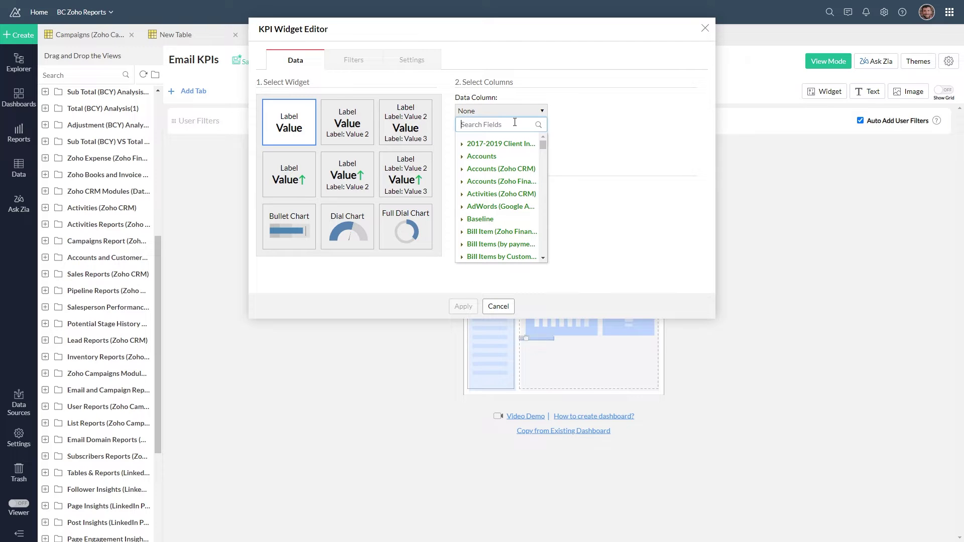
pyautogui.write('CAMP')
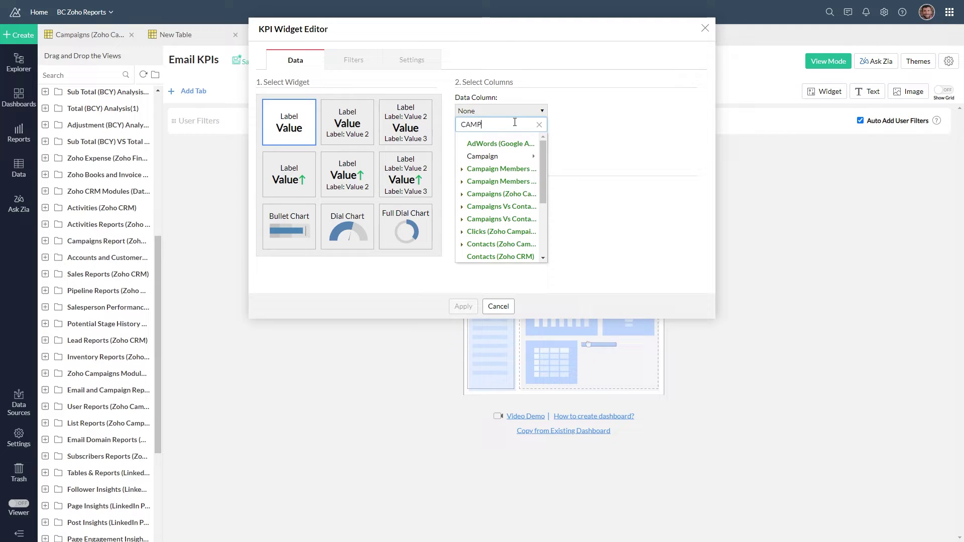
pyautogui.click(467, 194)
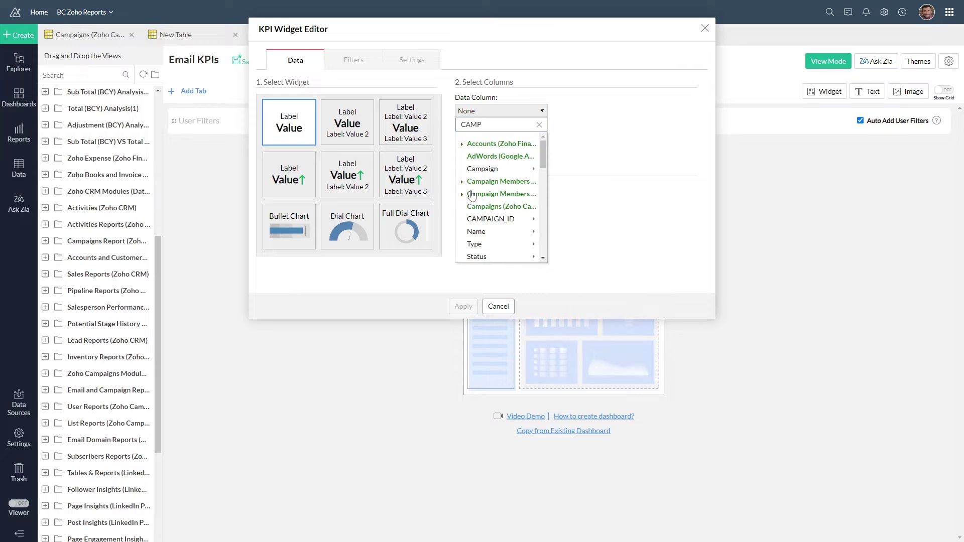
pyautogui.scroll(-5, 495, 190)
pyautogui.moveTo(496, 189)
pyautogui.scroll(-4, 496, 189)
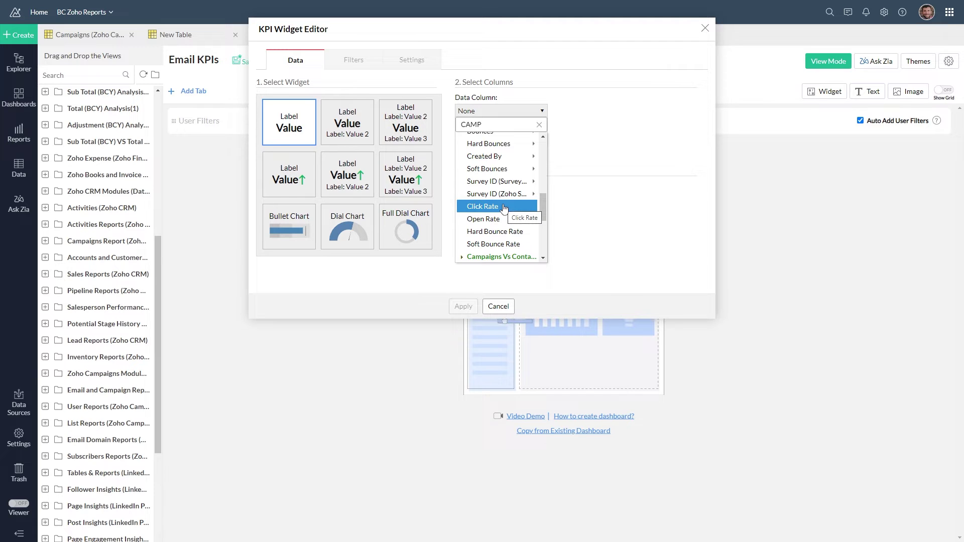
pyautogui.click(504, 208)
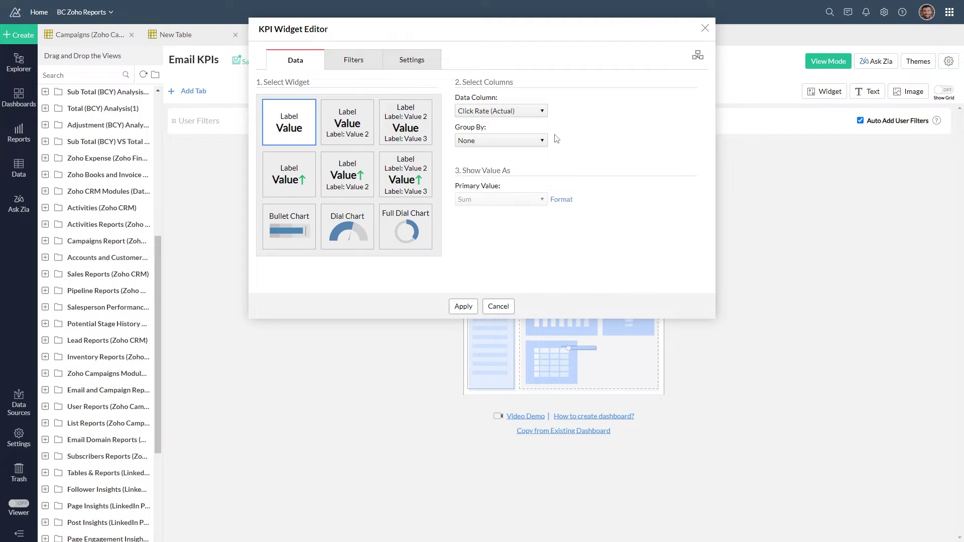
# - Group Click Rate by Sent Time (Month & Year) and show the Latest value
pyautogui.click(541, 142)
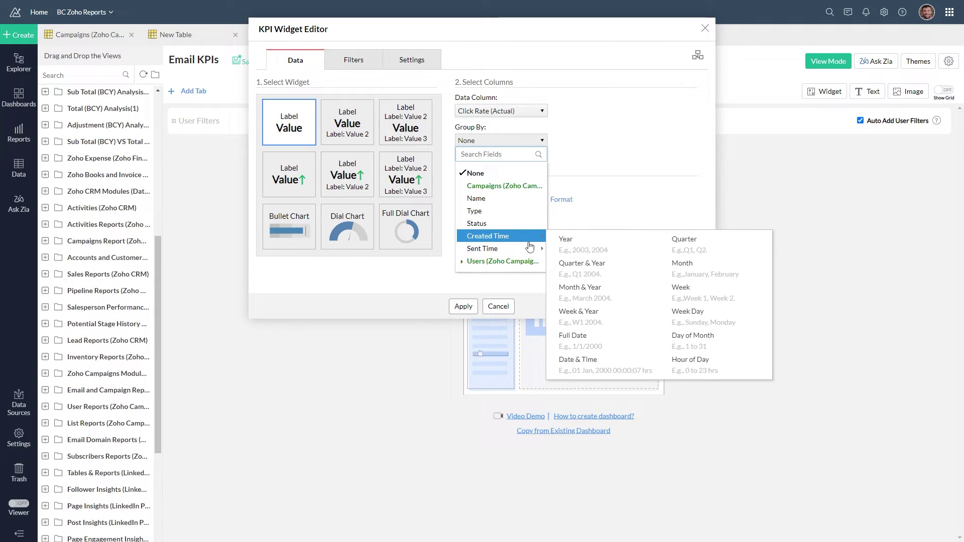
pyautogui.moveTo(529, 252)
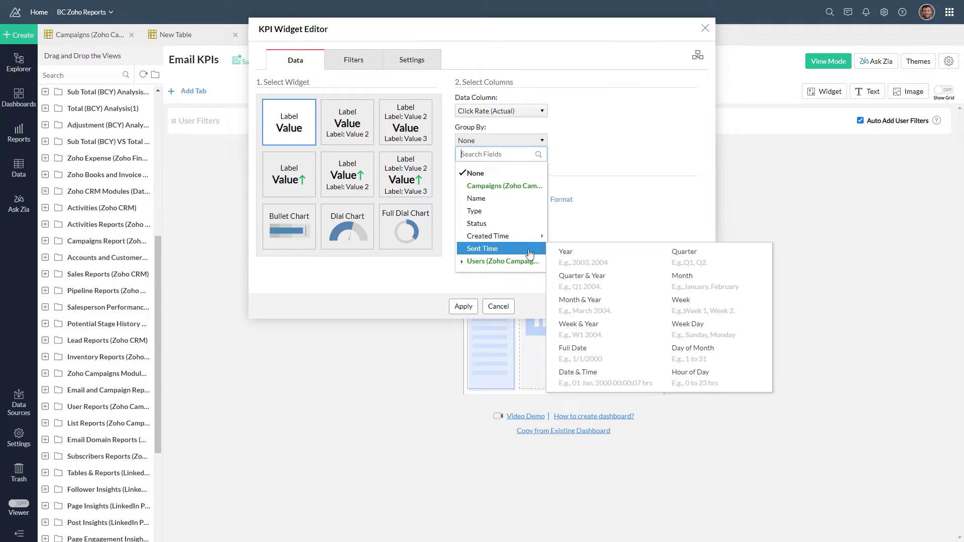
pyautogui.click(584, 306)
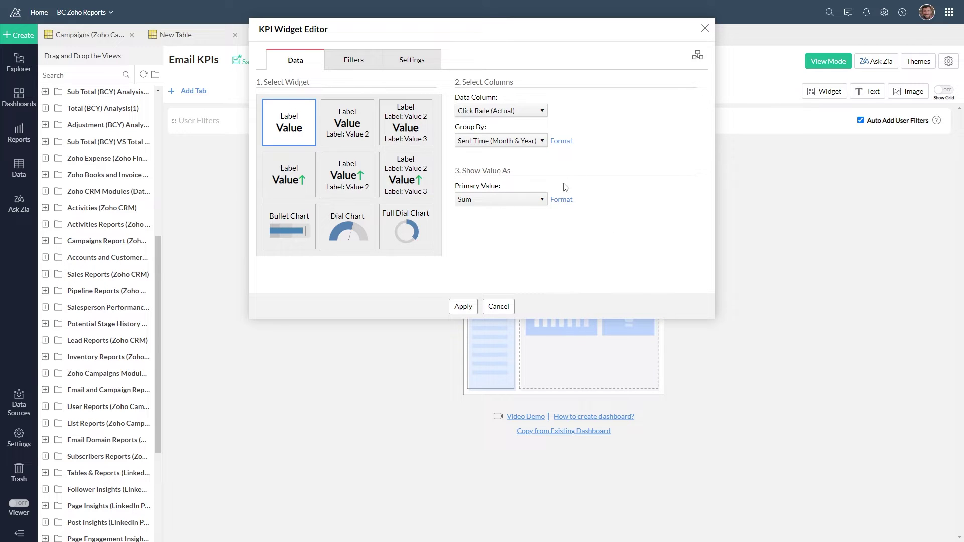
pyautogui.click(531, 203)
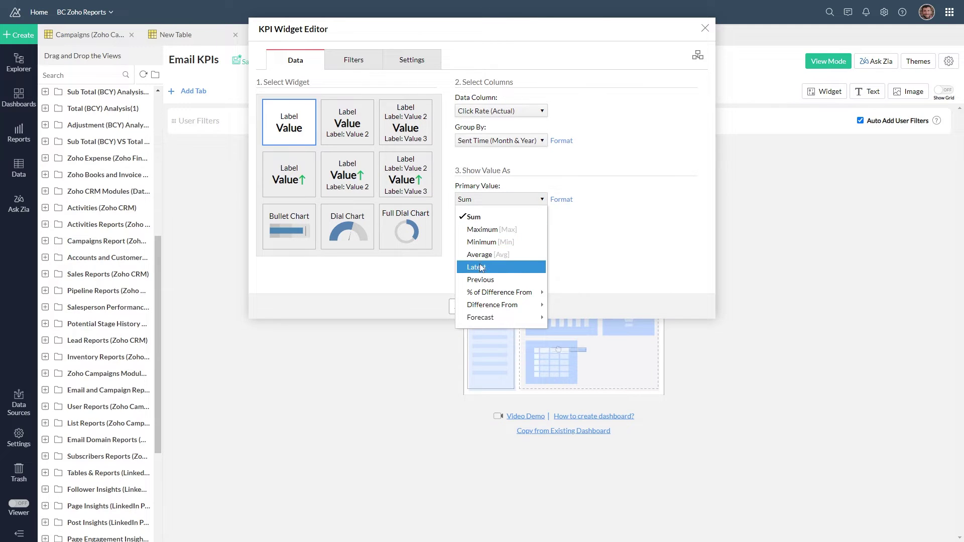
pyautogui.click(482, 266)
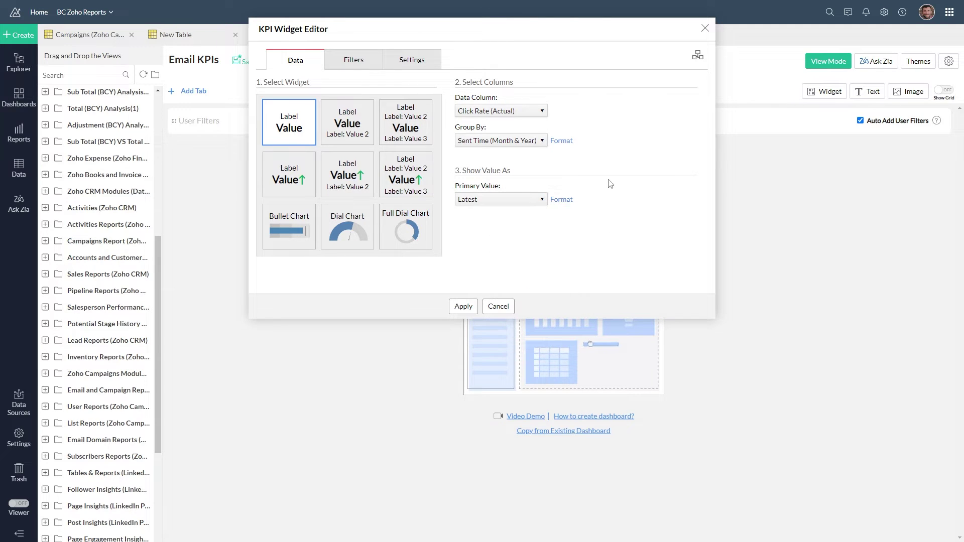
# - Set the KPI label to ${Click Rate}.LABEL ${Sent Time}.LABEL, previewing 'Click Rate Feb 2024'
pyautogui.click(421, 66)
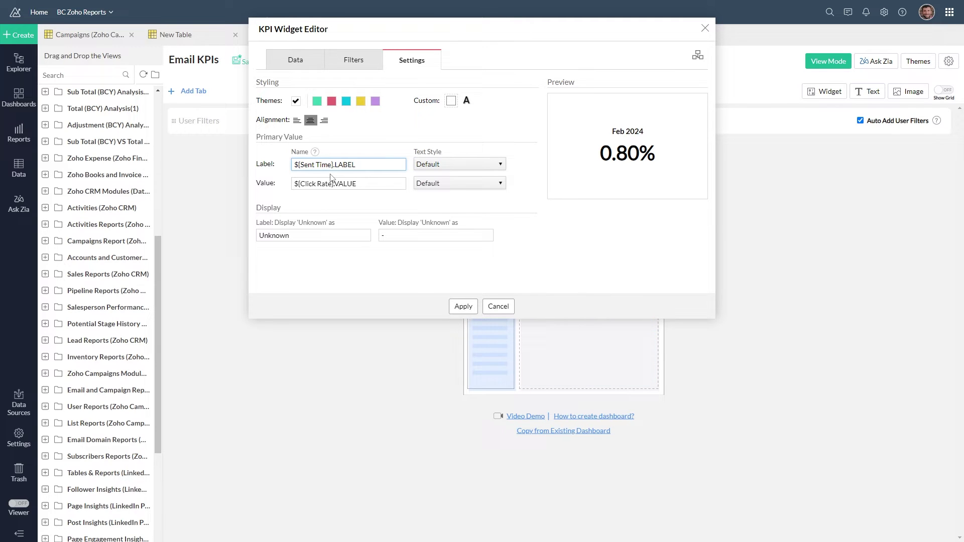
pyautogui.write('Click Rate')
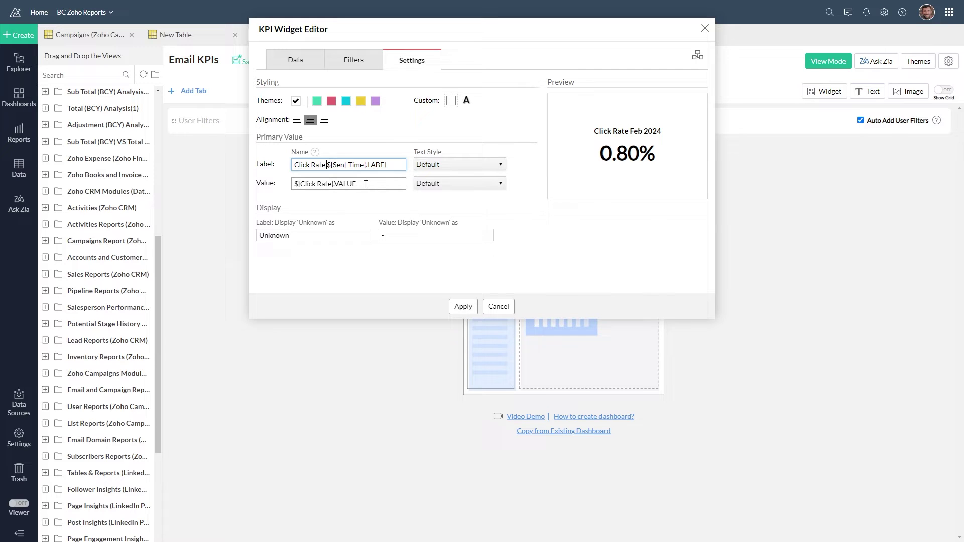
pyautogui.moveTo(357, 184); pyautogui.dragTo(294, 166)
pyautogui.hotkey('ctrl', 'c')
pyautogui.hotkey('ctrl', 'v')
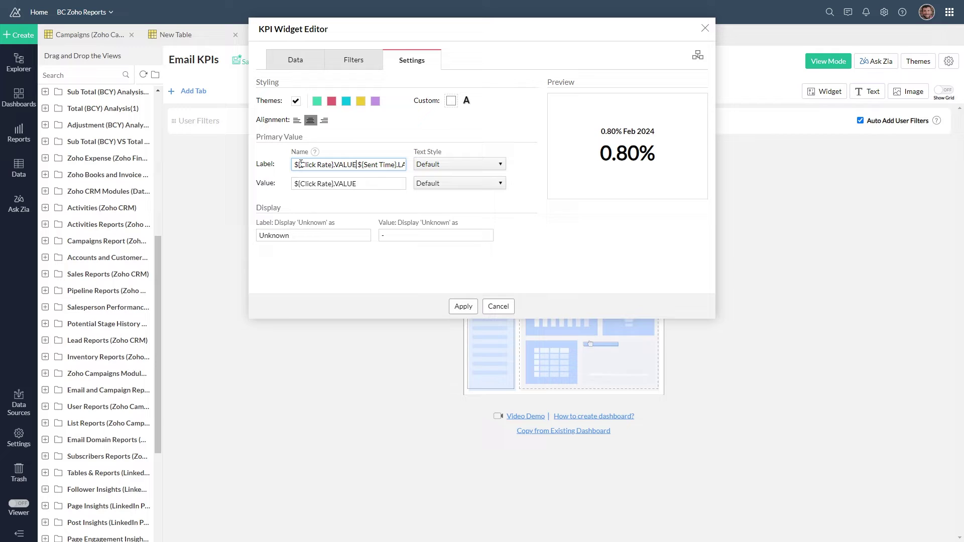
pyautogui.moveTo(356, 165); pyautogui.dragTo(340, 165)
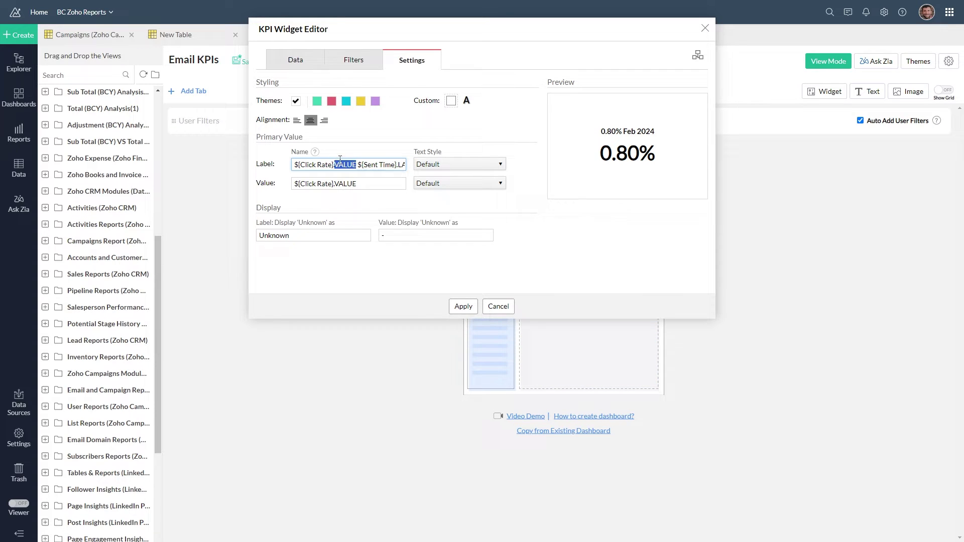
pyautogui.write('LABEL')
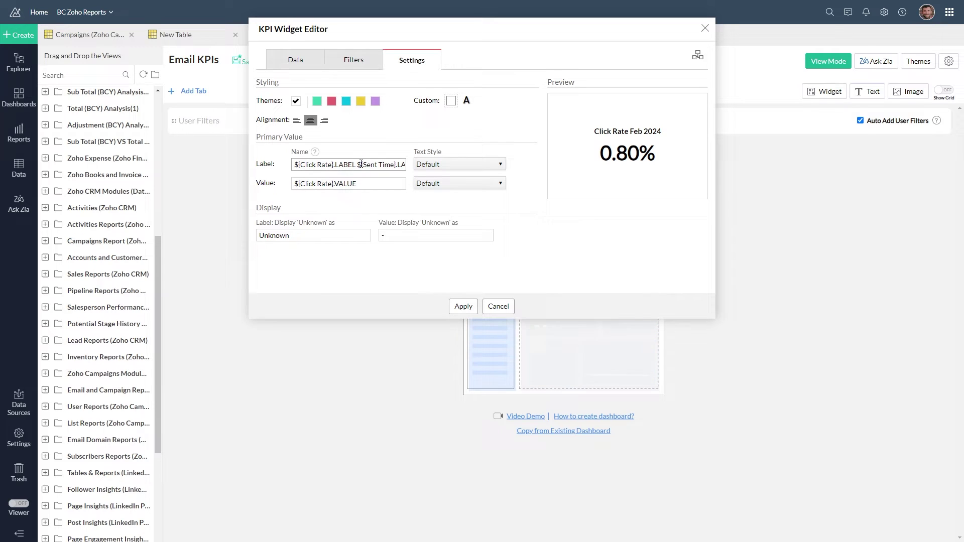
pyautogui.moveTo(350, 165); pyautogui.dragTo(394, 155)
pyautogui.click(393, 154)
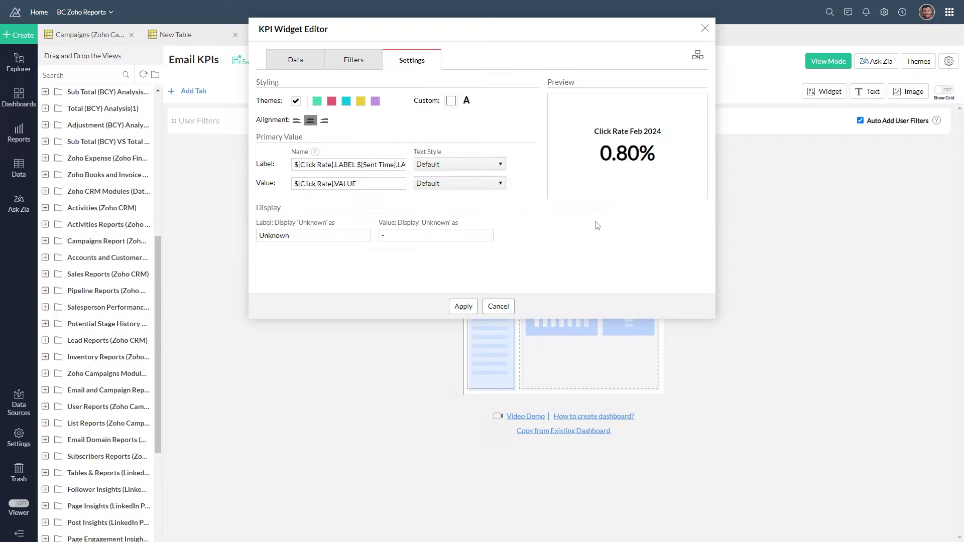
# - Switch the KPI to the value-with-arrow layout, comparing Latest with Previous
pyautogui.click(307, 64)
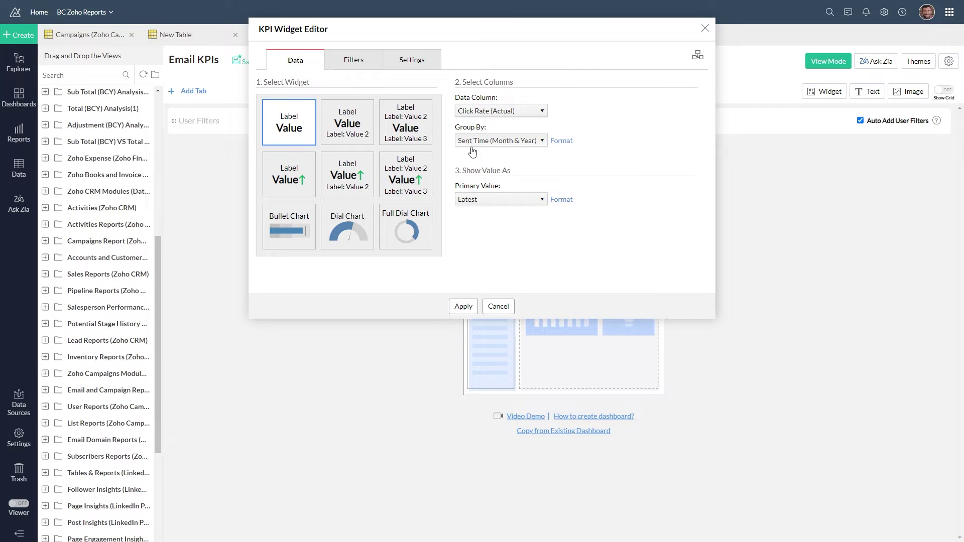
pyautogui.click(361, 177)
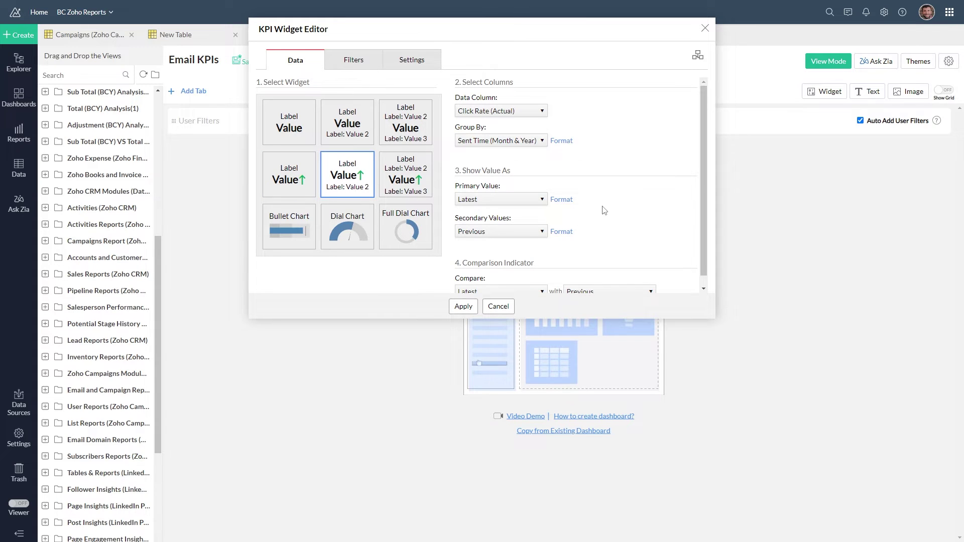
pyautogui.scroll(-1, 603, 208)
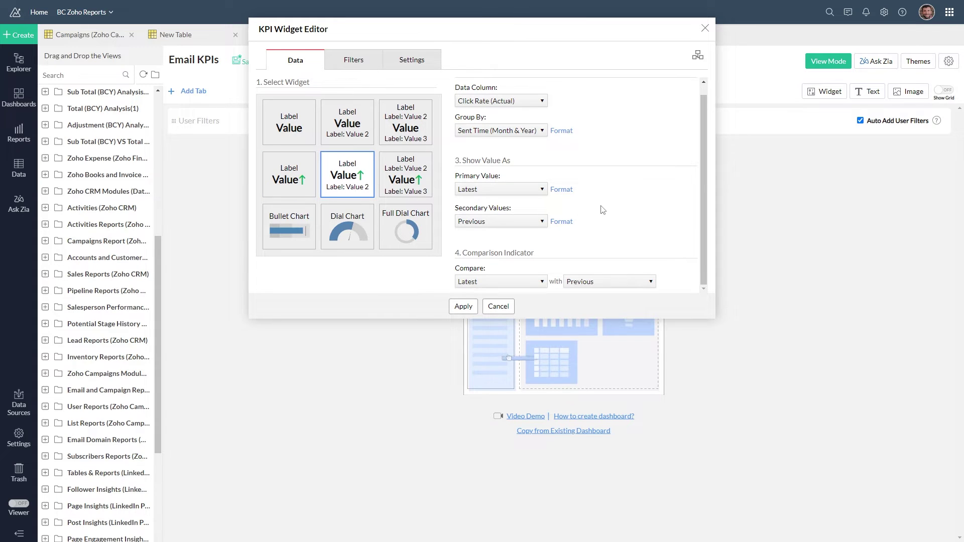
pyautogui.click(499, 286)
pyautogui.click(498, 286)
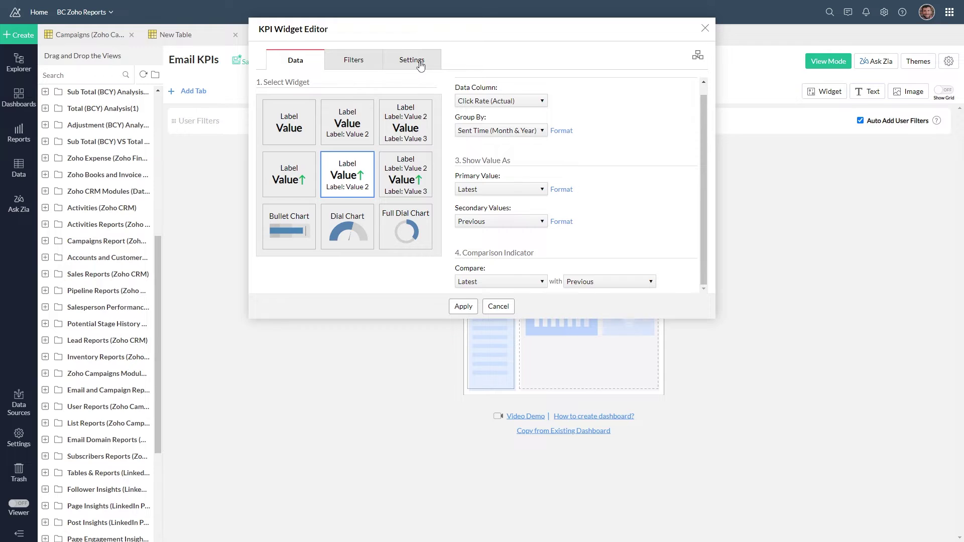
# - Reveal the comparison indicator options and check the Value >= 0 icon colour, leaving it unchanged
pyautogui.click(421, 66)
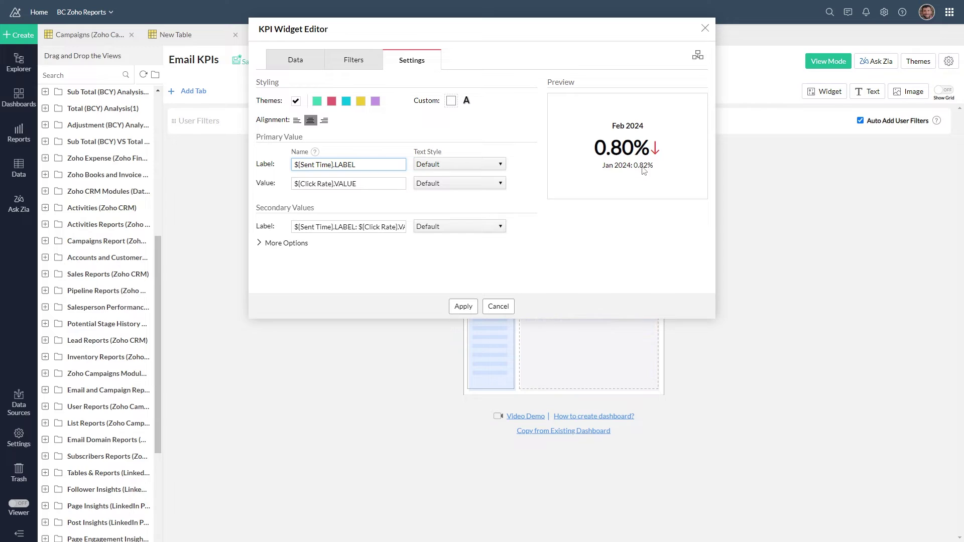
pyautogui.click(622, 229)
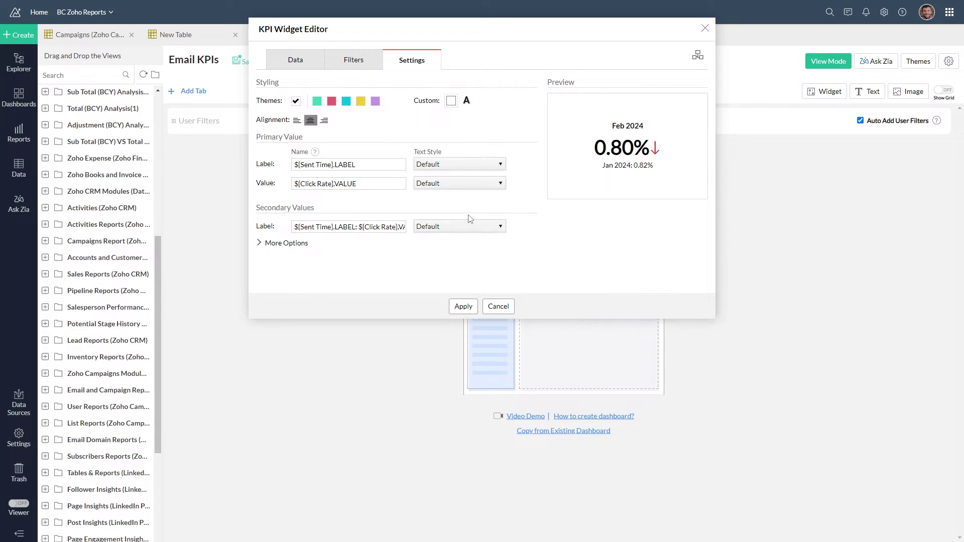
pyautogui.click(262, 245)
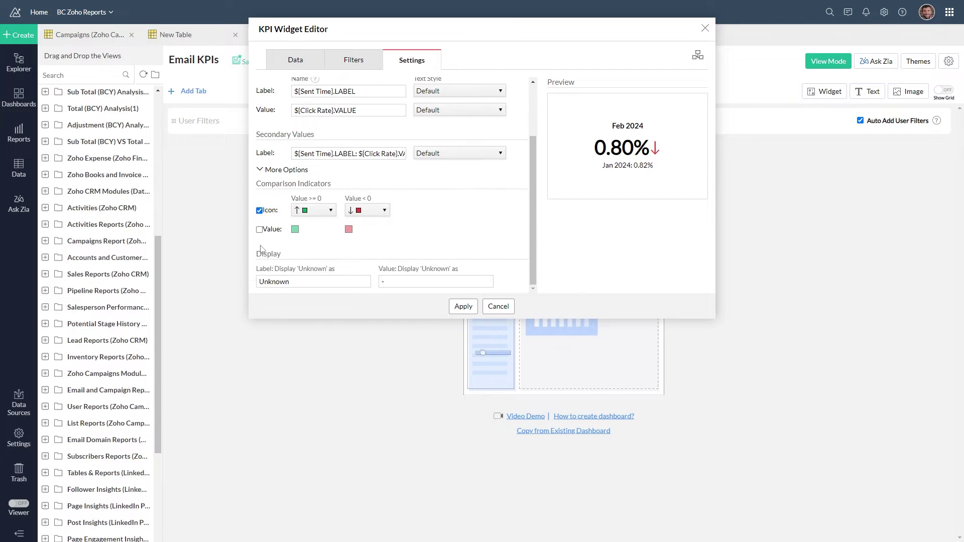
pyautogui.click(306, 211)
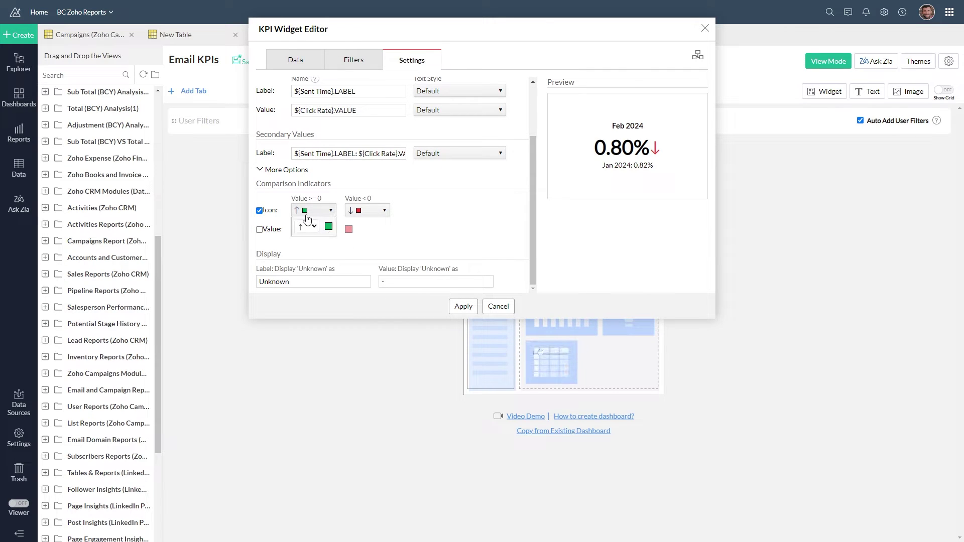
pyautogui.click(329, 227)
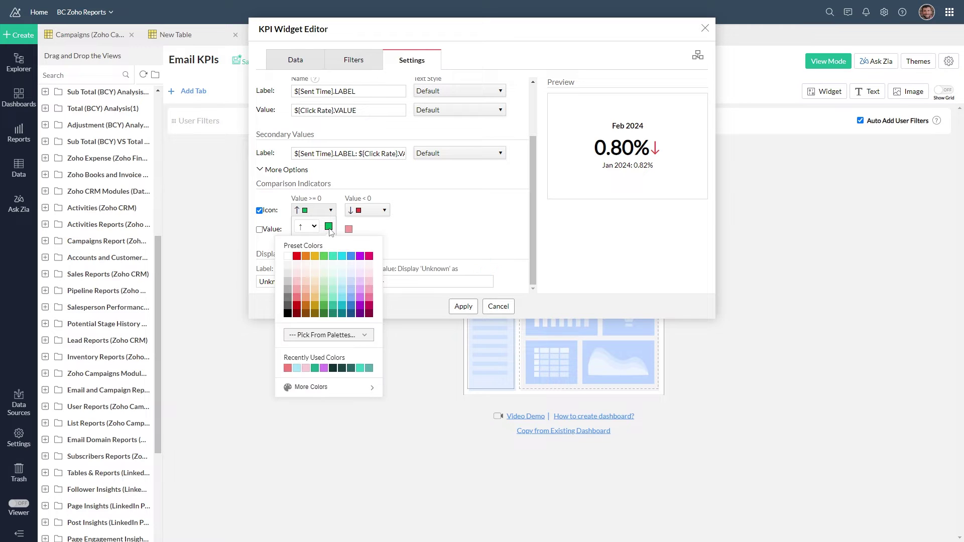
pyautogui.click(426, 231)
pyautogui.scroll(3, 454, 241)
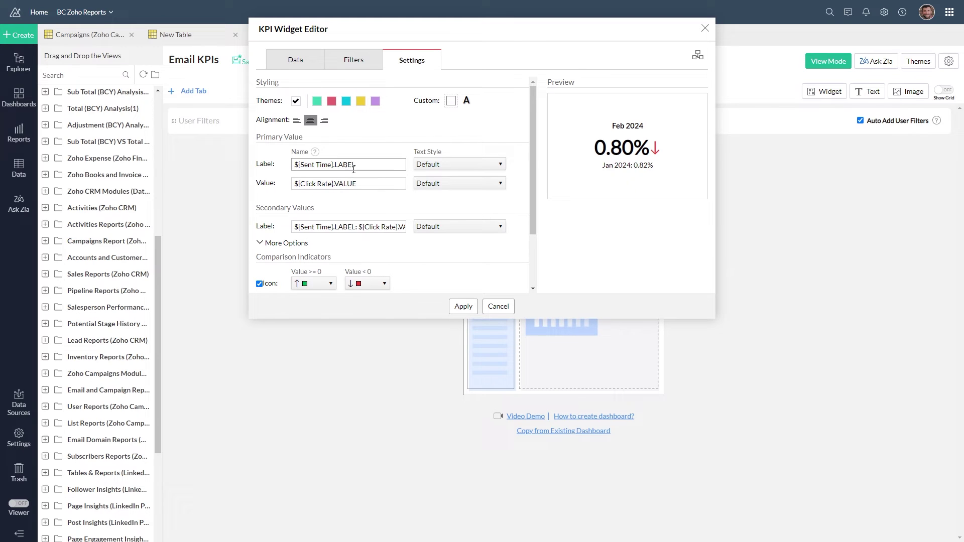
# - Prefix the label with ${Click Rate}.LABEL, collapse More Options, and apply the KPI widget
pyautogui.moveTo(379, 184); pyautogui.dragTo(271, 188)
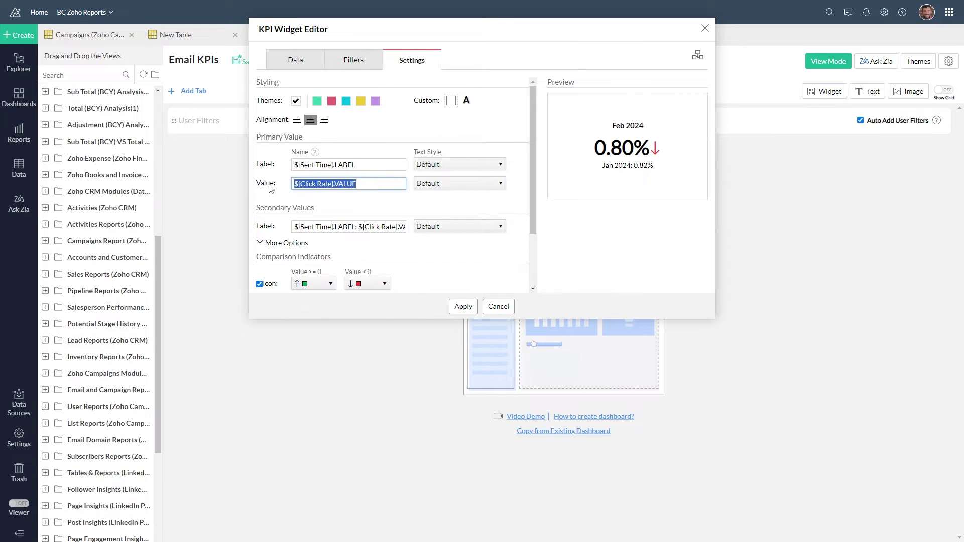
pyautogui.click(295, 165)
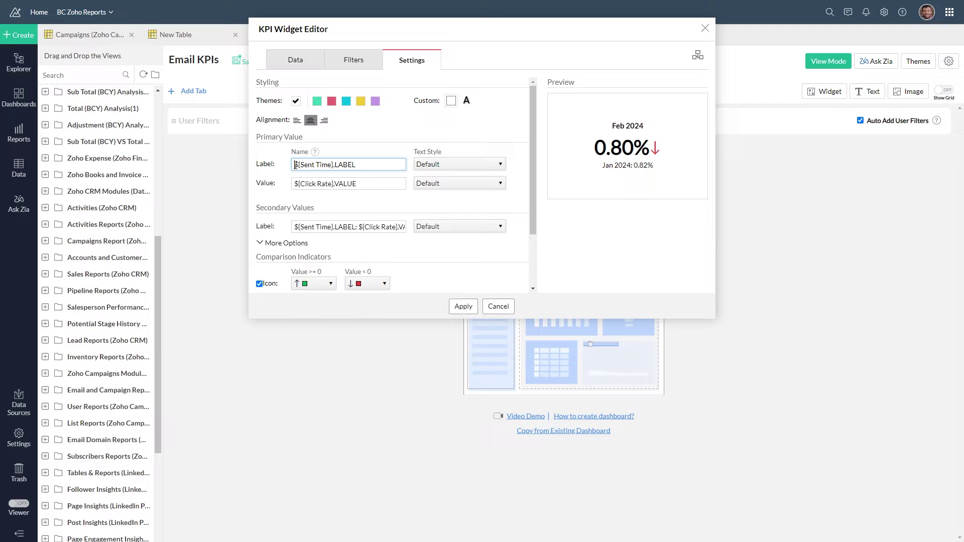
pyautogui.hotkey('ctrl', 'v')
pyautogui.moveTo(356, 165); pyautogui.dragTo(335, 165)
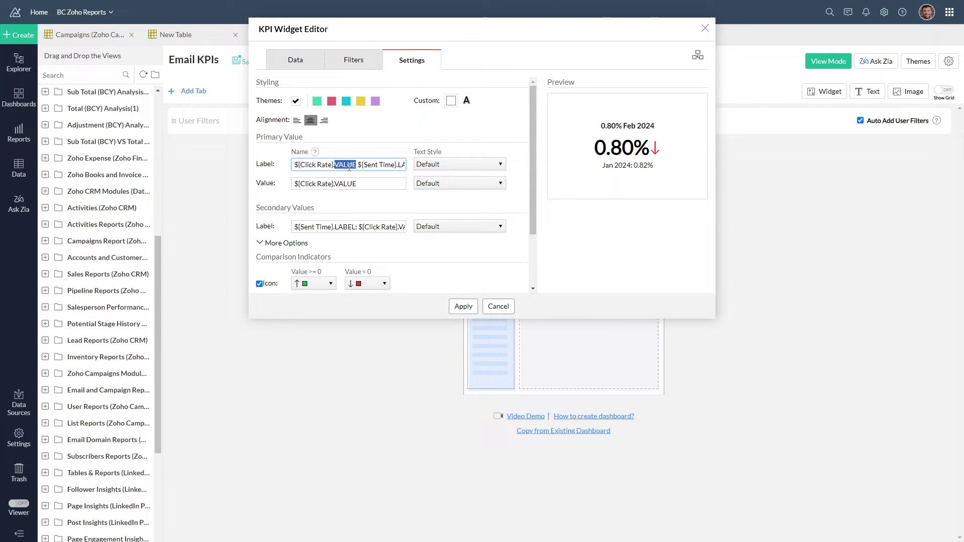
pyautogui.write('LABEL')
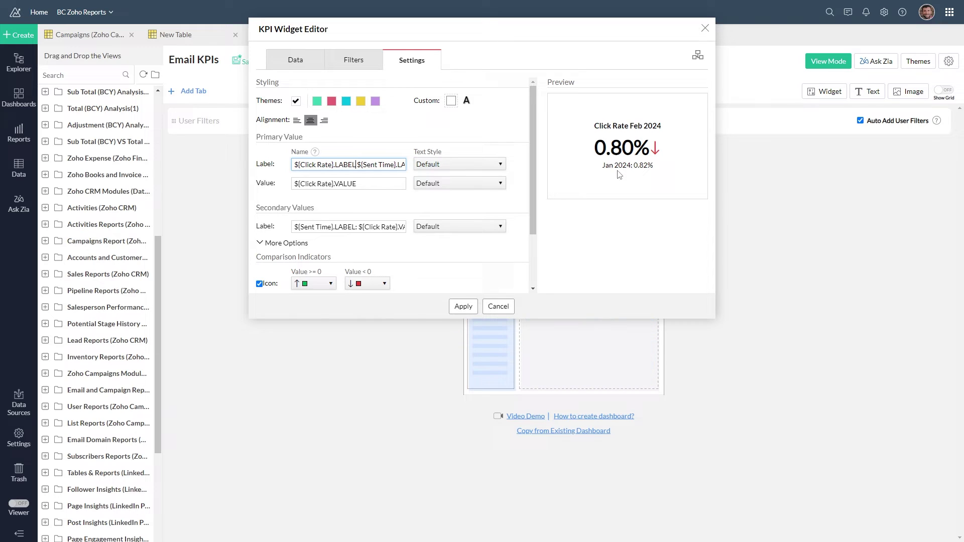
pyautogui.click(411, 60)
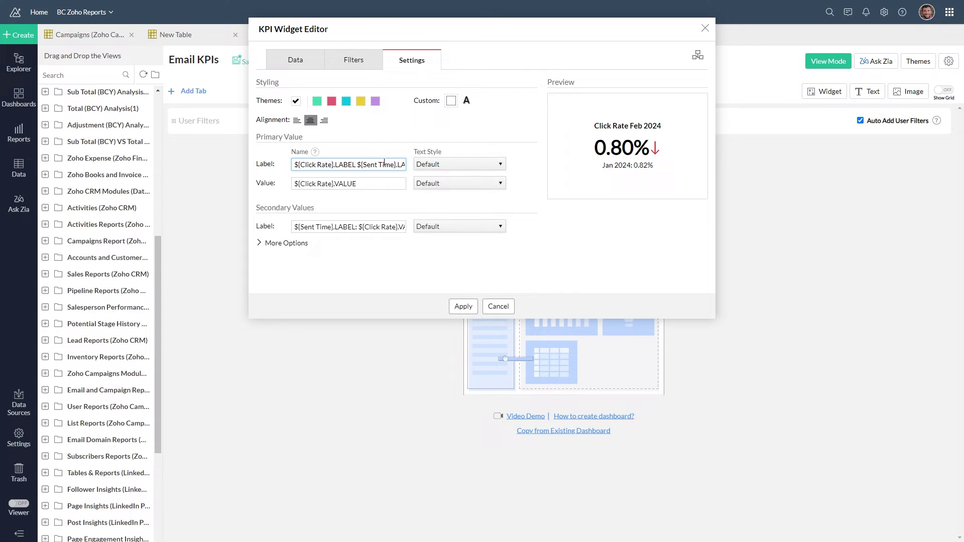
pyautogui.click(464, 306)
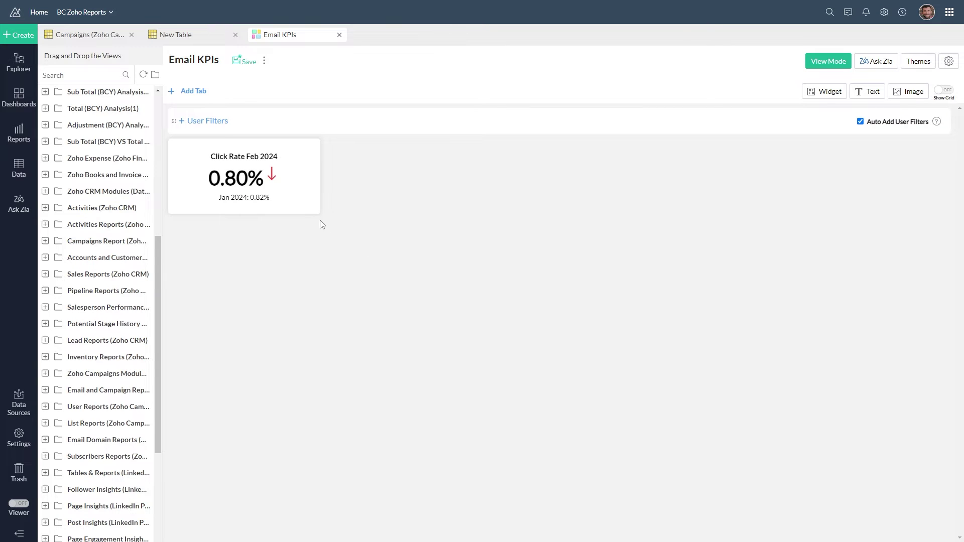
# - Resize the Click Rate Feb 2024 card and start a second KPI widget
pyautogui.moveTo(318, 210)
pyautogui.mouseDown()
pyautogui.moveTo(340, 238)
pyautogui.moveTo(311, 214)
pyautogui.mouseUp()
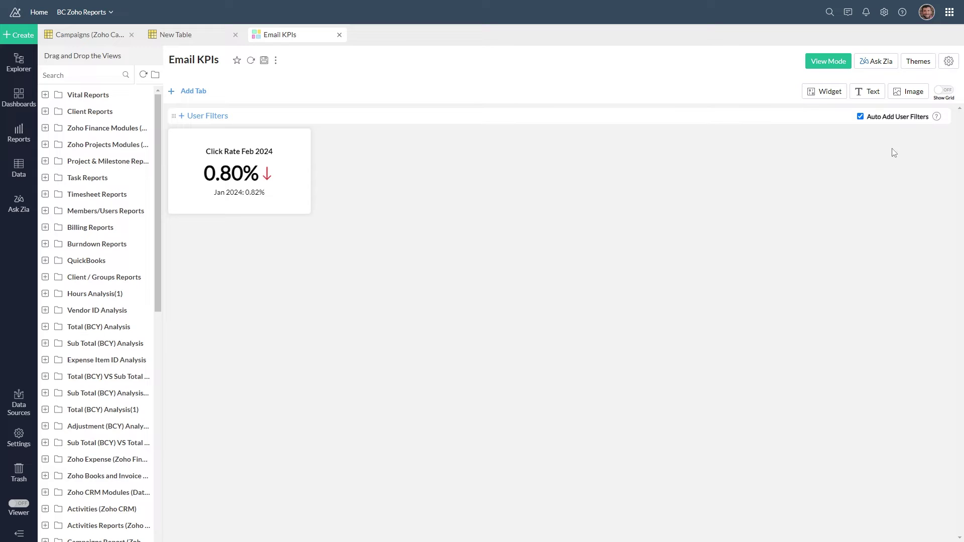
pyautogui.click(820, 97)
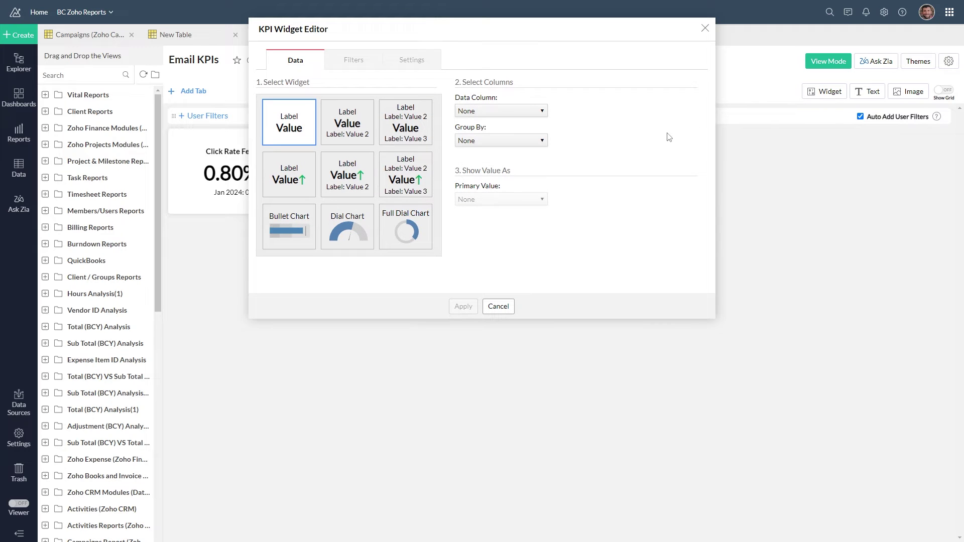
# - Choose the Dial Chart style and set its data column to the Campaigns table's Open Rate
pyautogui.click(357, 237)
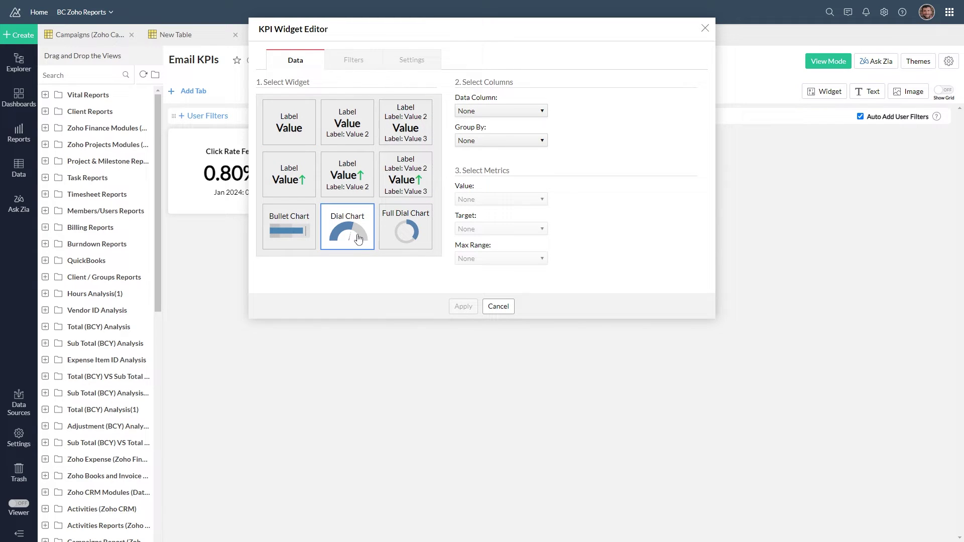
pyautogui.click(516, 112)
pyautogui.write('CAMPA')
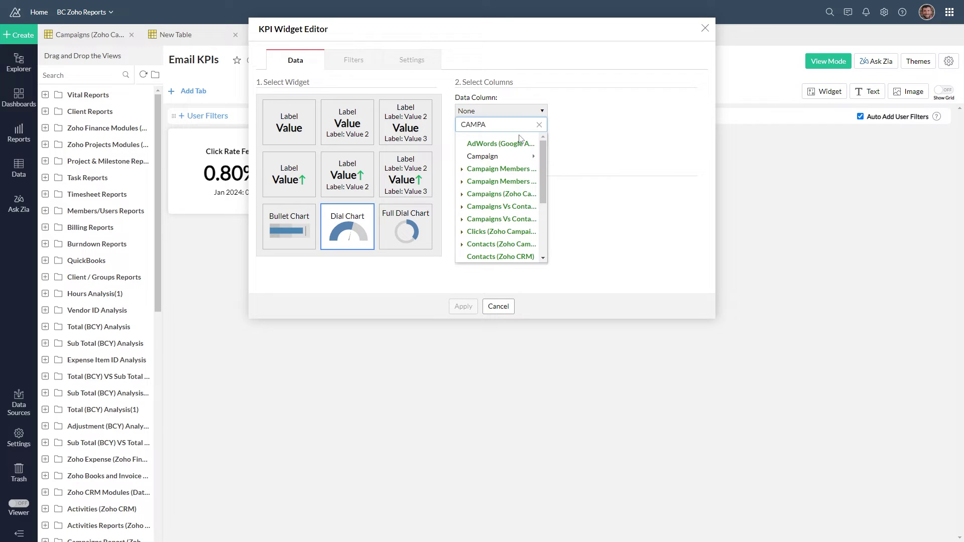
pyautogui.click(461, 195)
pyautogui.scroll(-5, 514, 207)
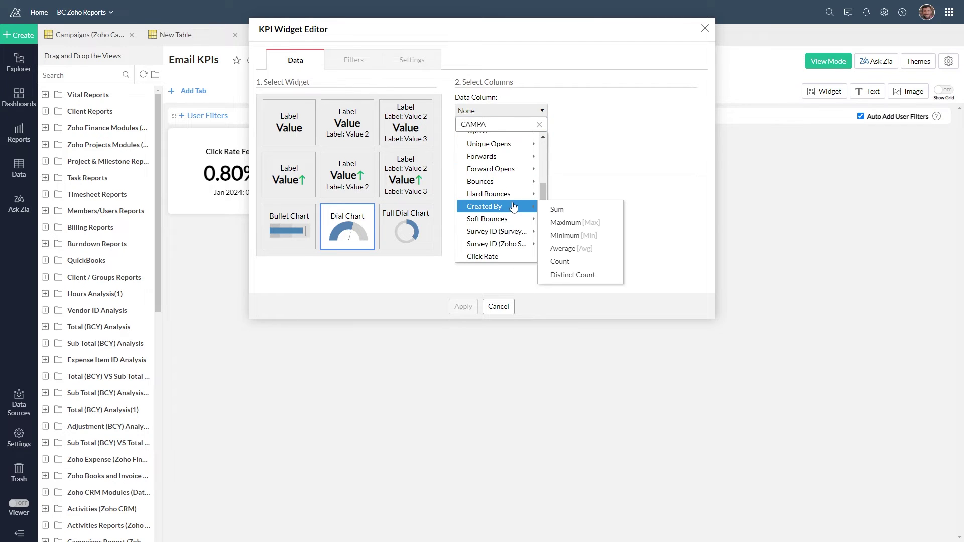
pyautogui.scroll(-5, 513, 207)
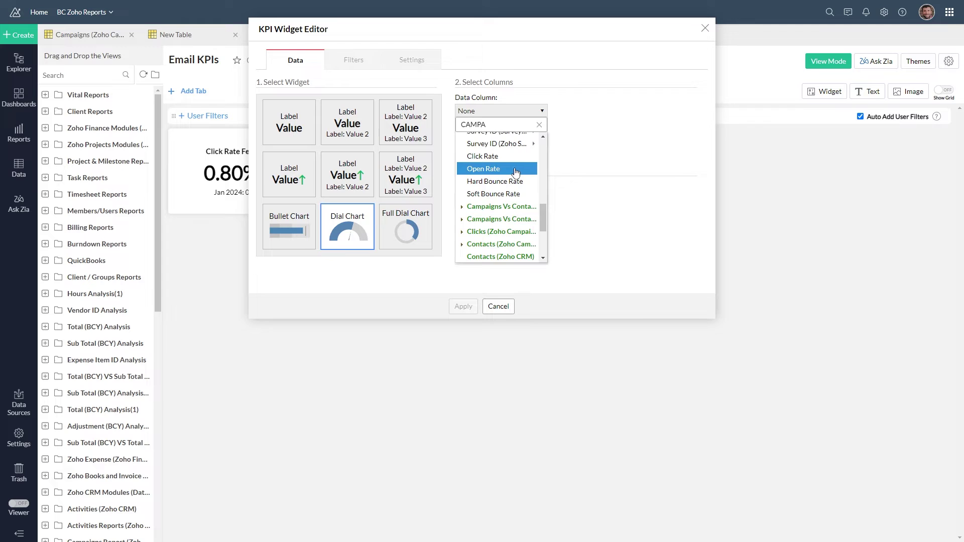
pyautogui.click(515, 172)
# - Group Open Rate by Sent Time quarter and year, with a constant target of 40 and max range 52
pyautogui.click(543, 142)
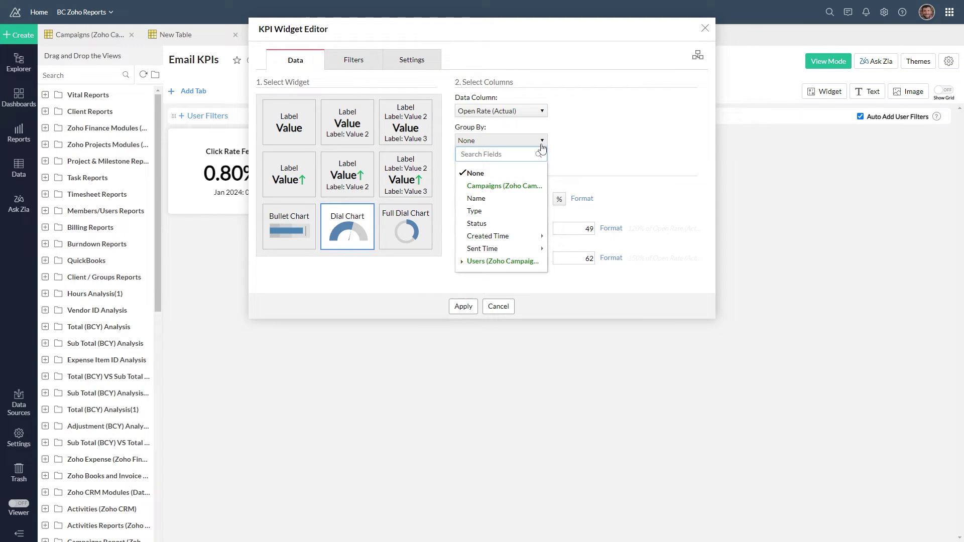
pyautogui.moveTo(532, 249)
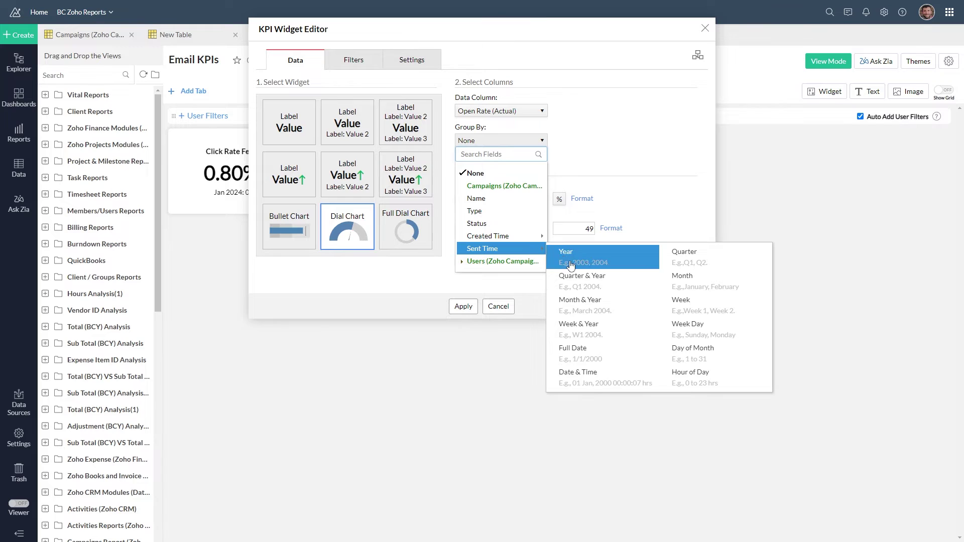
pyautogui.click(582, 276)
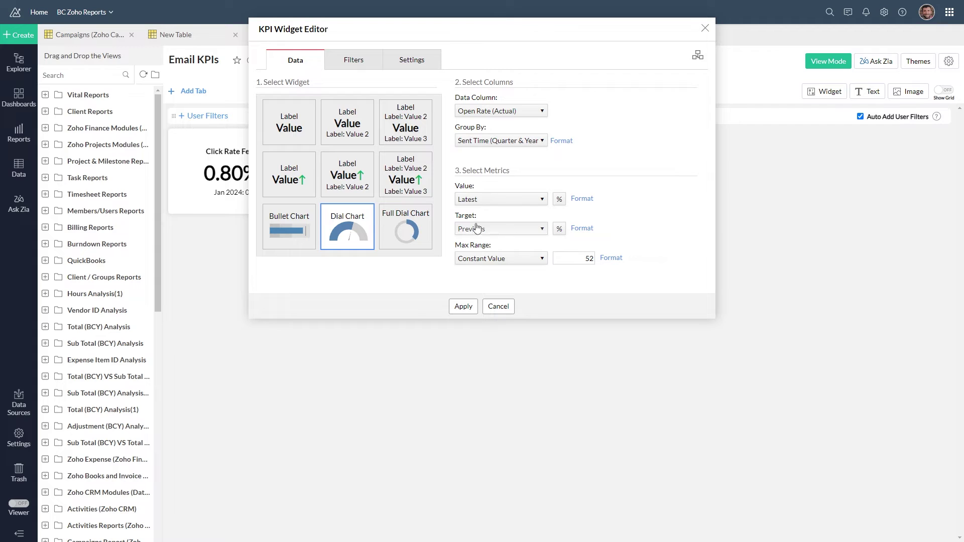
pyautogui.click(491, 232)
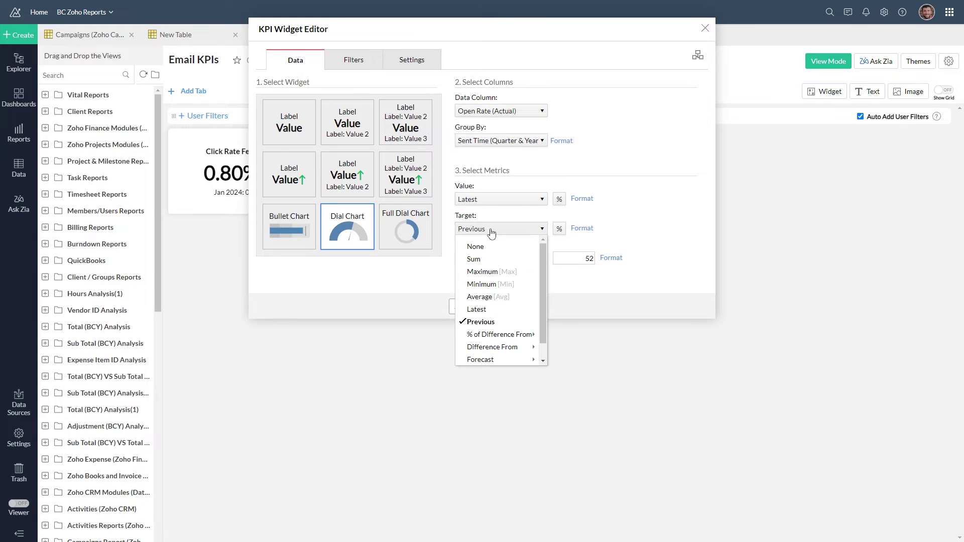
pyautogui.scroll(-1, 494, 341)
pyautogui.moveTo(500, 338)
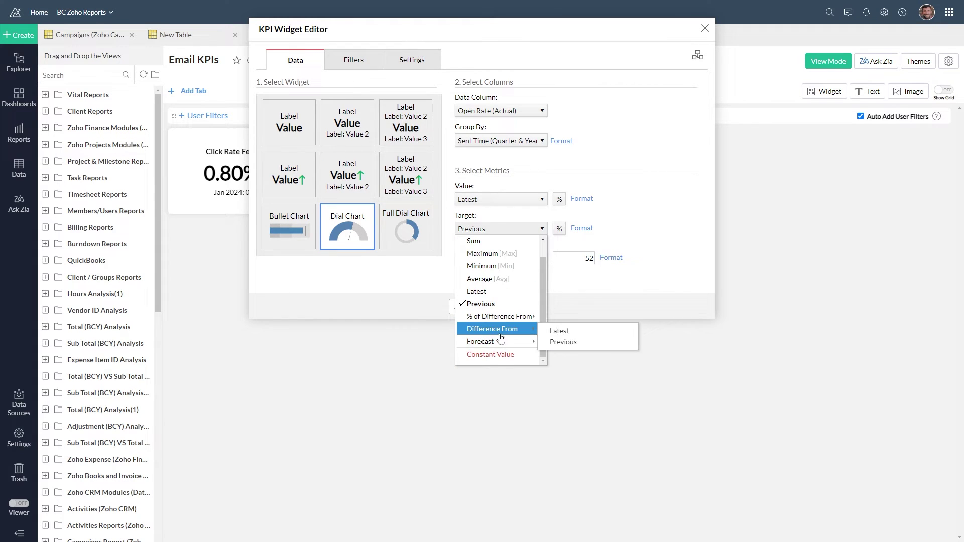
pyautogui.click(497, 354)
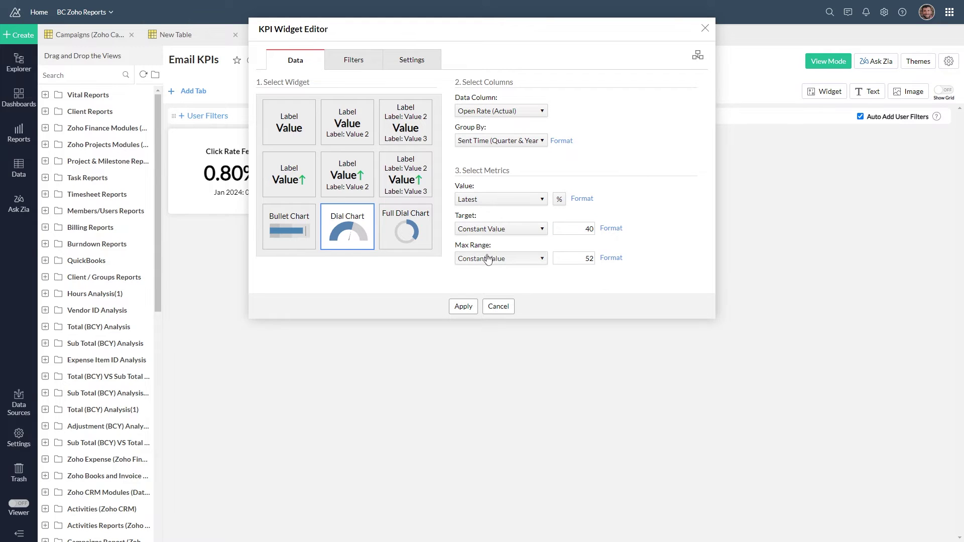
pyautogui.click(592, 263)
# - Turn on Show Target Label in Settings so the dial marks its 40.0% target
pyautogui.click(420, 67)
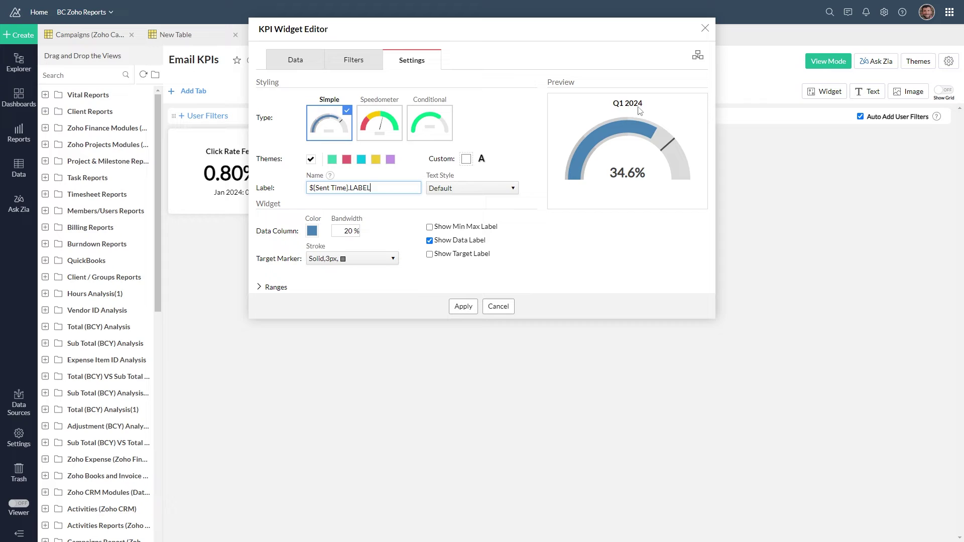
pyautogui.moveTo(666, 151)
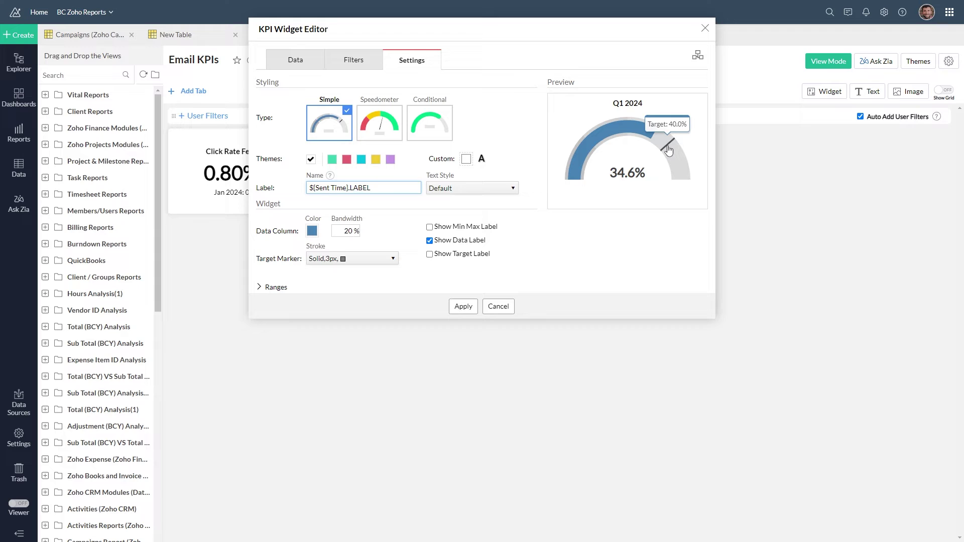
pyautogui.click(430, 254)
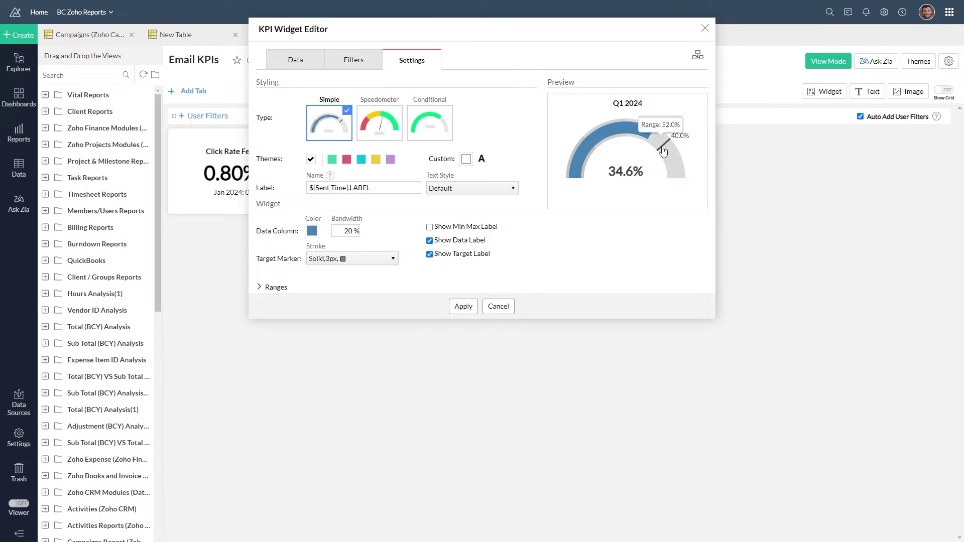
pyautogui.moveTo(643, 133)
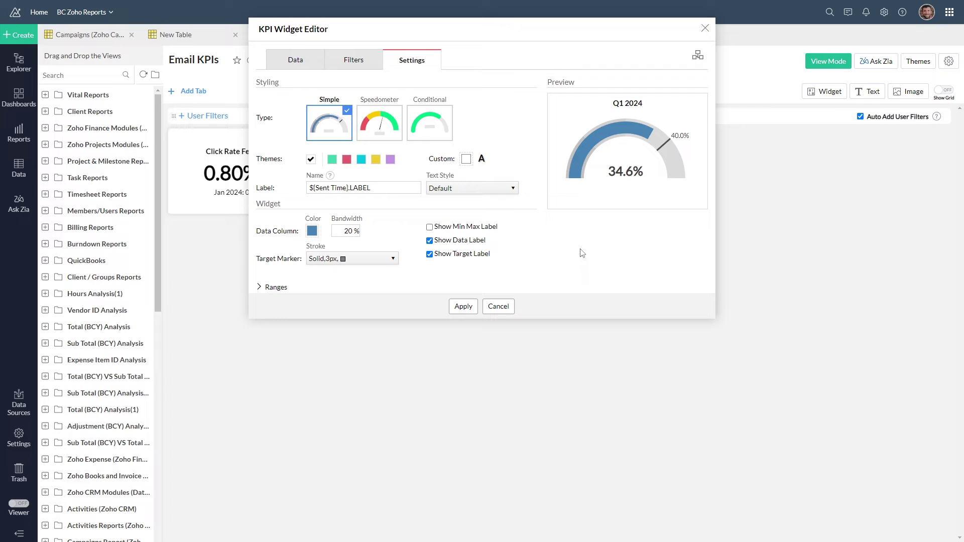
pyautogui.click(386, 134)
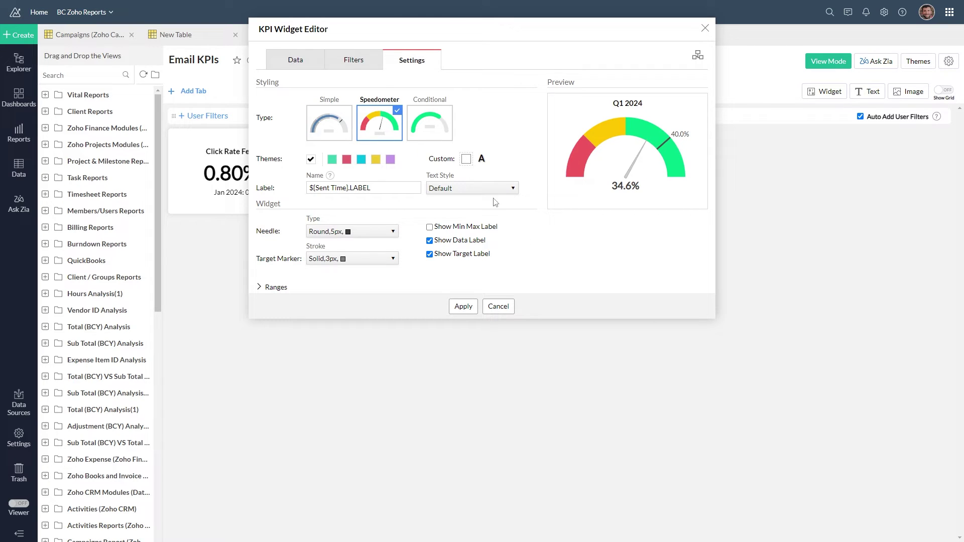
pyautogui.click(271, 287)
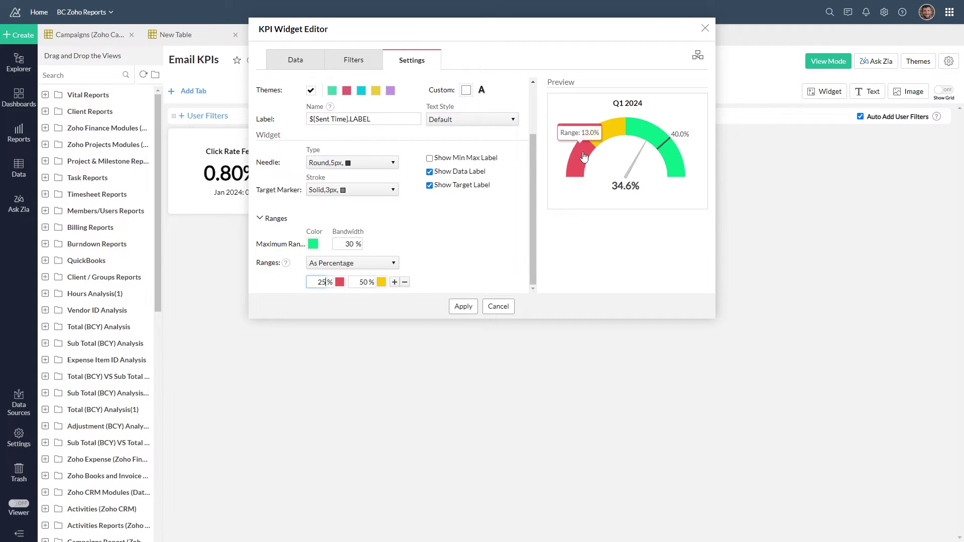
pyautogui.scroll(3, 417, 163)
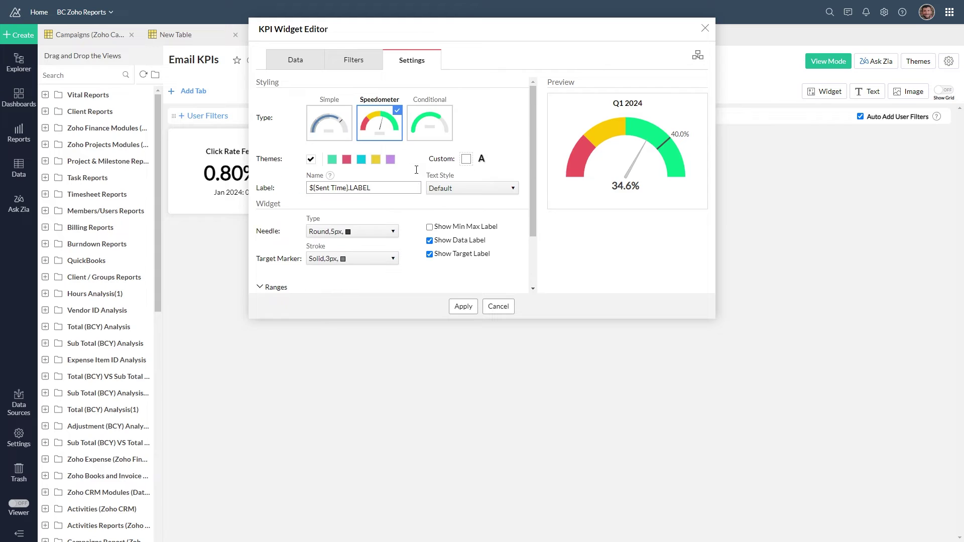
pyautogui.click(436, 131)
pyautogui.moveTo(618, 136)
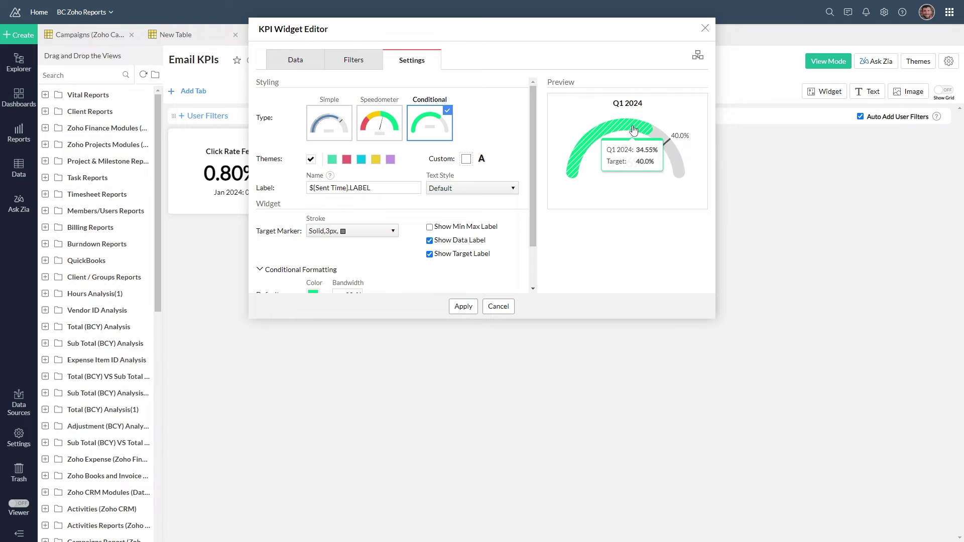
pyautogui.scroll(-1, 414, 208)
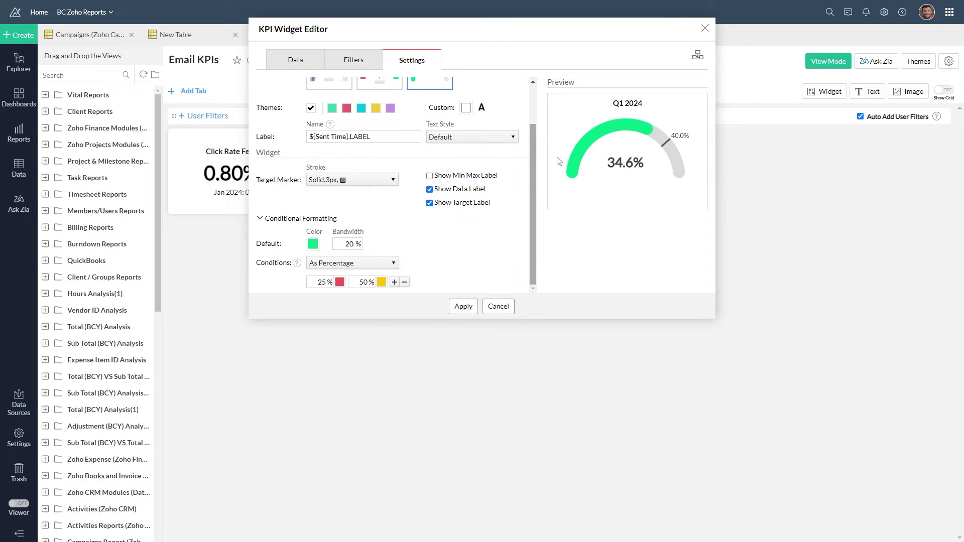
pyautogui.moveTo(616, 130)
pyautogui.scroll(1, 336, 130)
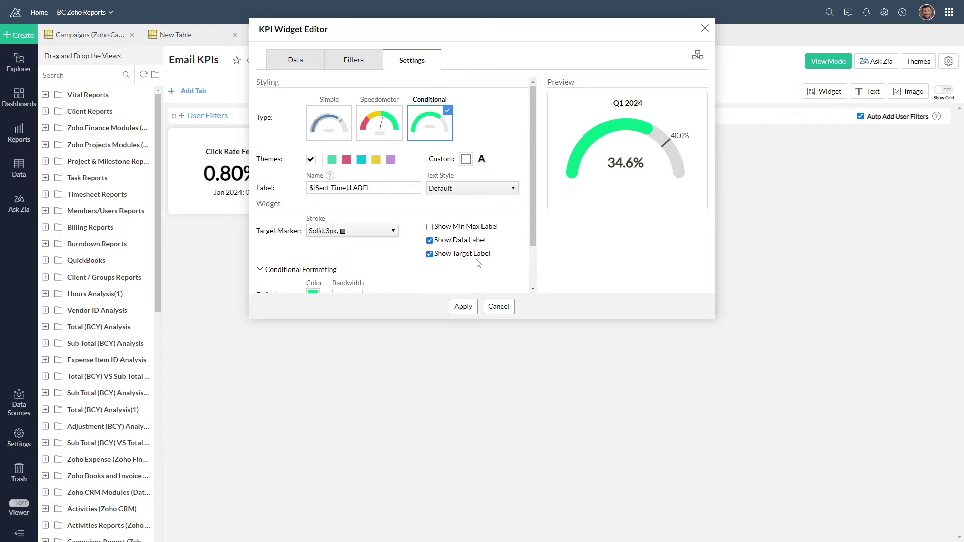
# - Use the simple dial style, prefix the label with 'Open Rate', and add the dial to the dashboard
pyautogui.click(340, 133)
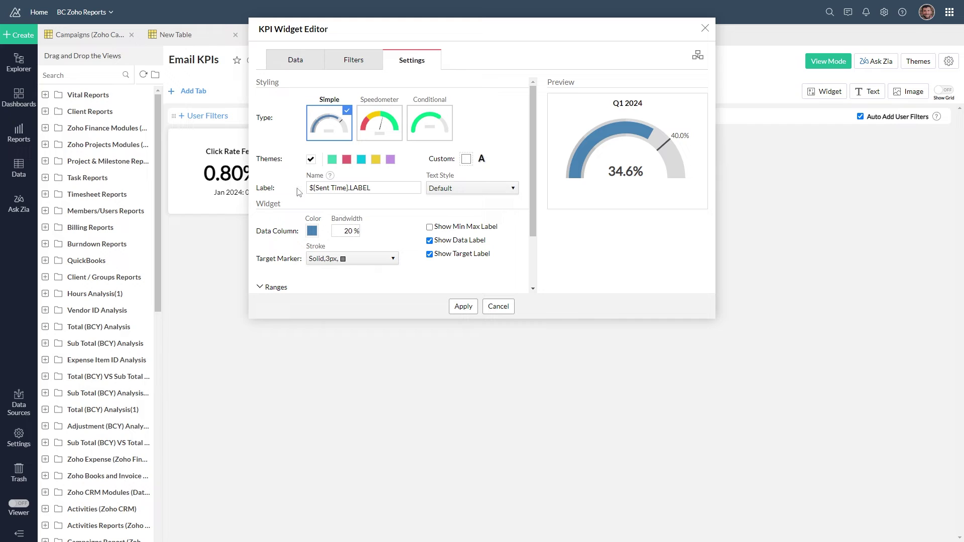
pyautogui.click(311, 188)
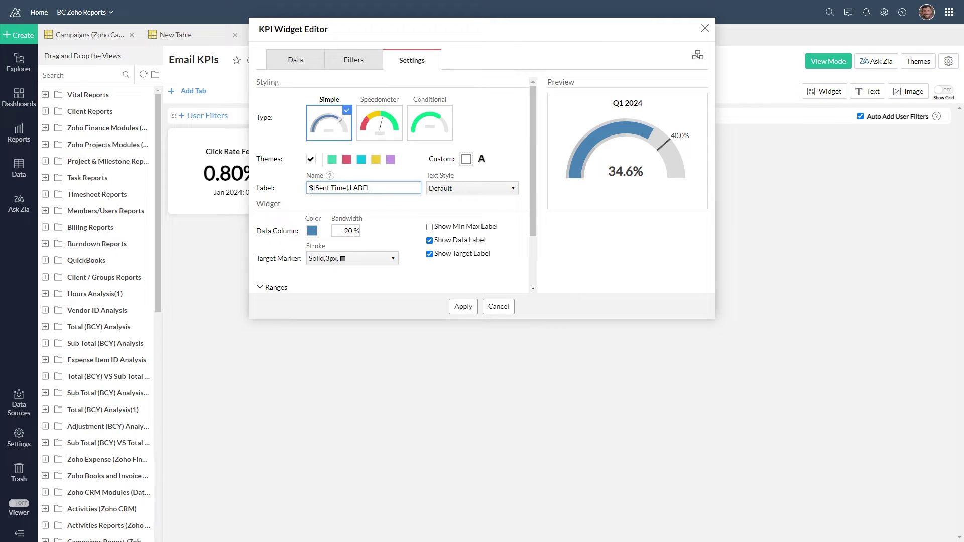
pyautogui.write('Open Rate')
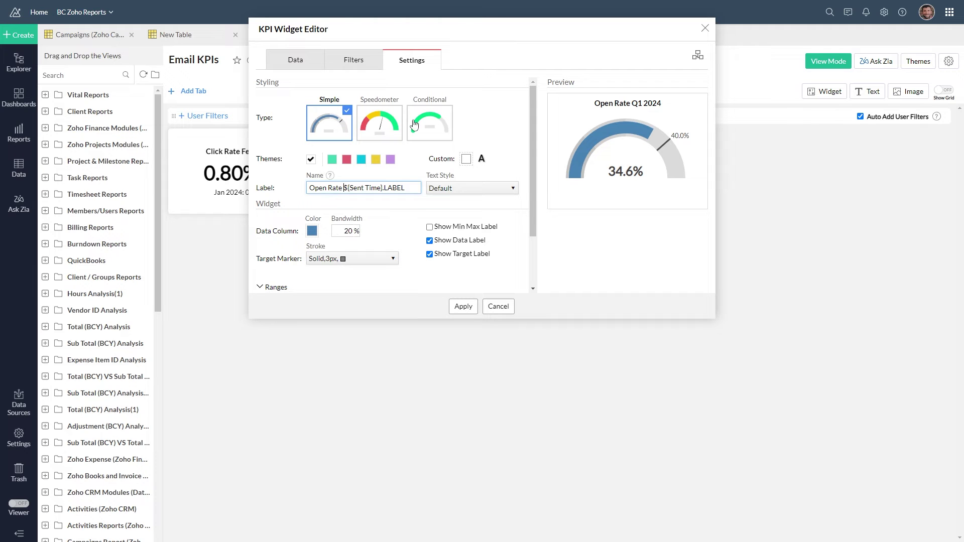
pyautogui.click(460, 305)
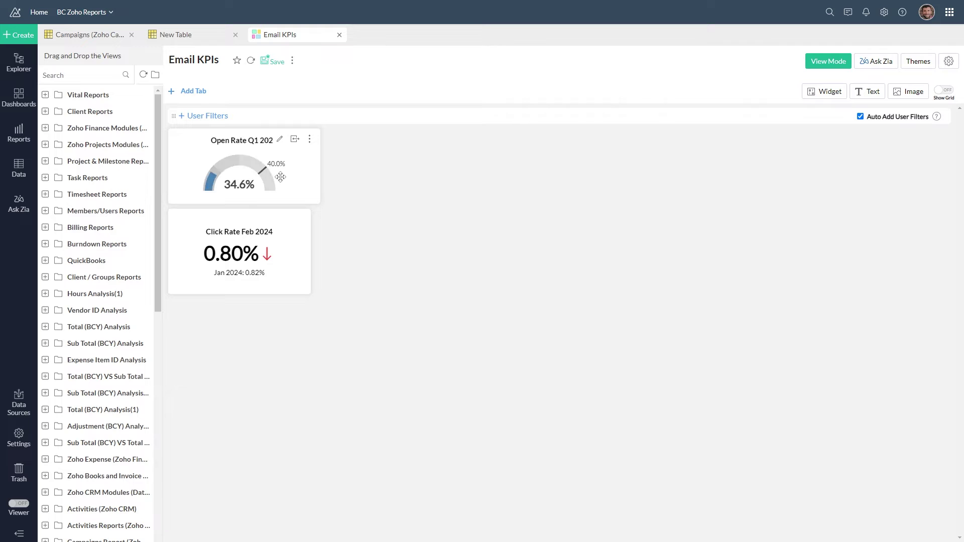
# - Place the Open Rate gauge beside the Click Rate card, resize both tiles, and save the dashboard
pyautogui.moveTo(280, 176); pyautogui.dragTo(472, 218)
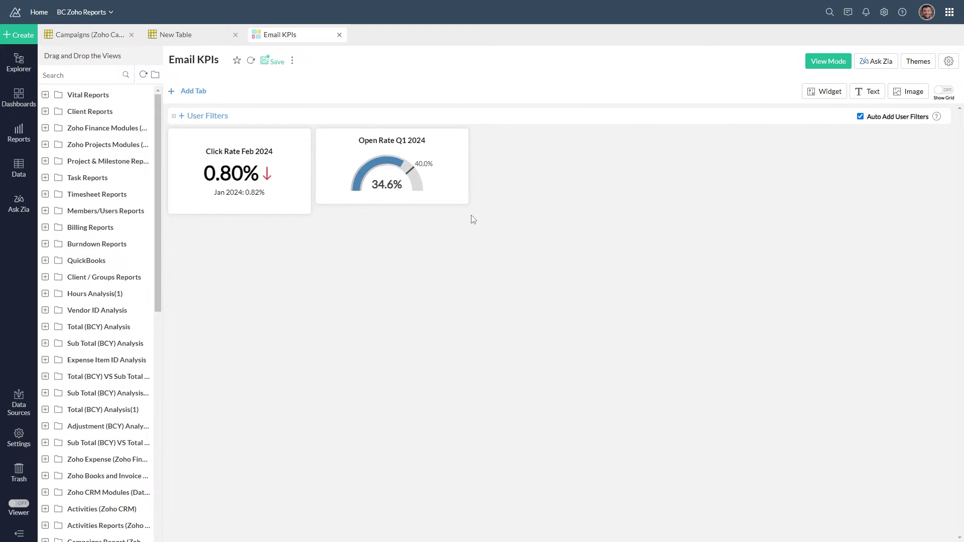
pyautogui.moveTo(321, 213); pyautogui.dragTo(354, 199)
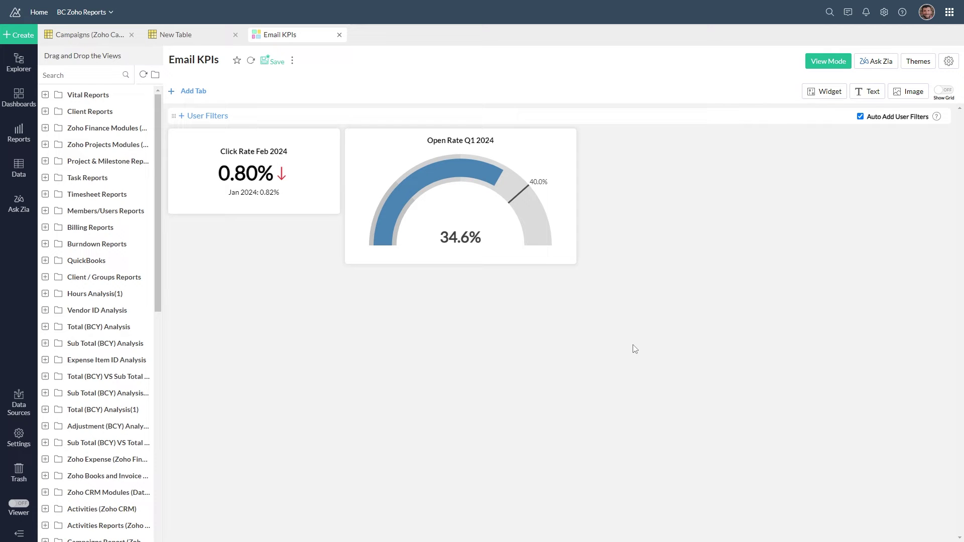
pyautogui.click(274, 64)
# - Start a new chart using Campaigns (Zoho Campaigns) as the base table
pyautogui.click(22, 40)
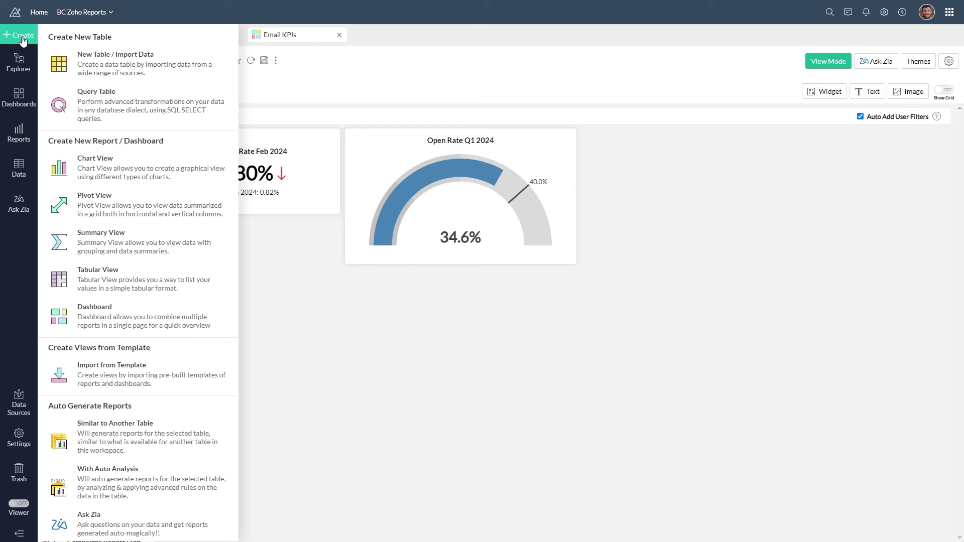
pyautogui.click(125, 161)
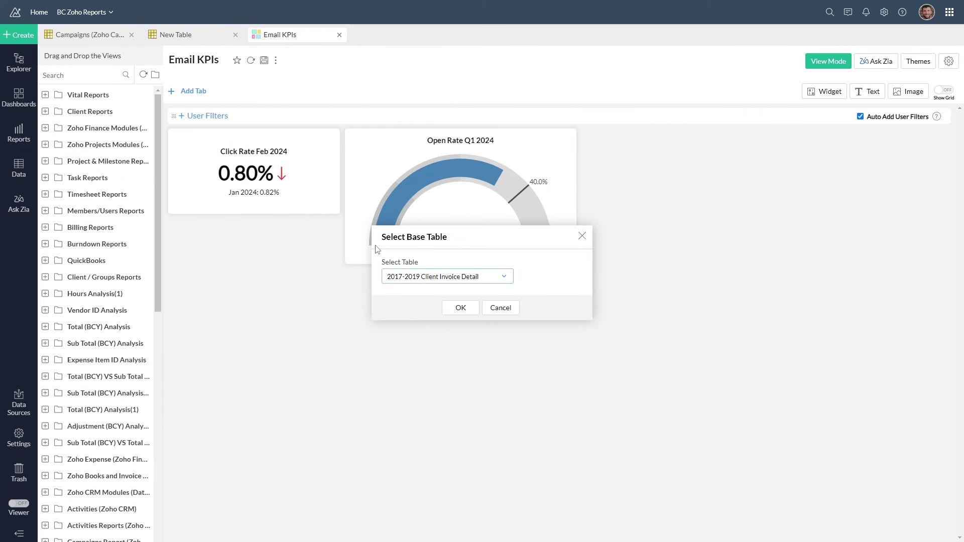
pyautogui.click(427, 276)
pyautogui.write('campa')
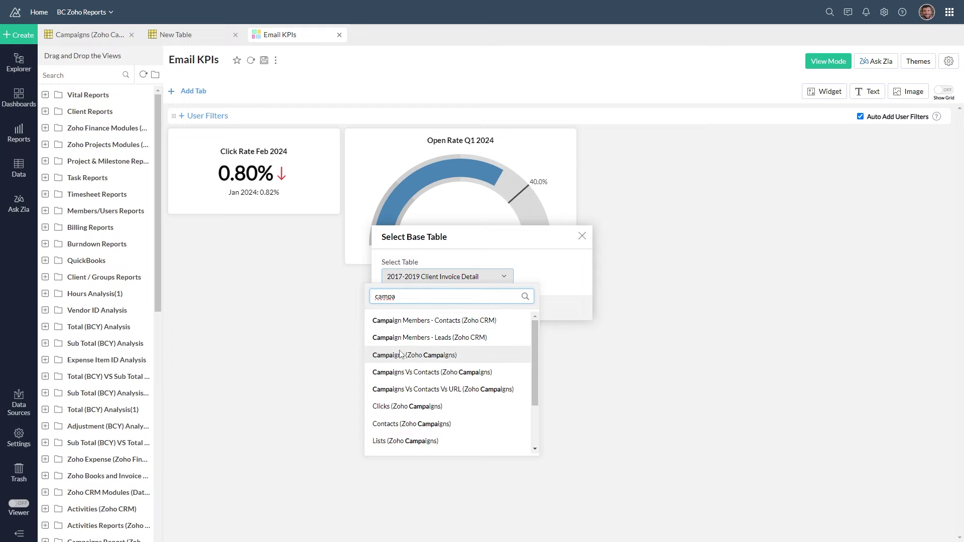
pyautogui.click(401, 355)
pyautogui.click(477, 309)
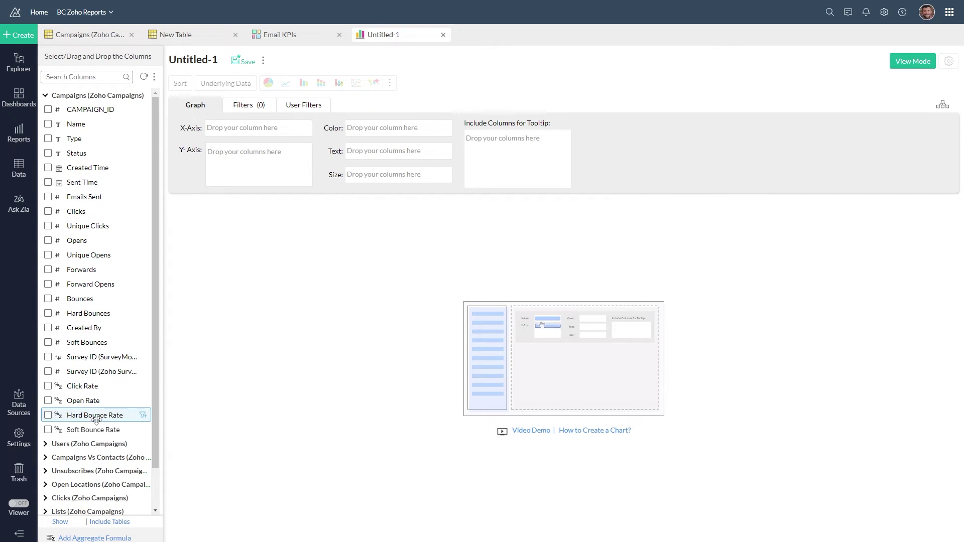
# - Plot Hard Bounce Rate on the Y-axis against Sent Time by Month & Year and generate the graph
pyautogui.moveTo(94, 416); pyautogui.dragTo(271, 164)
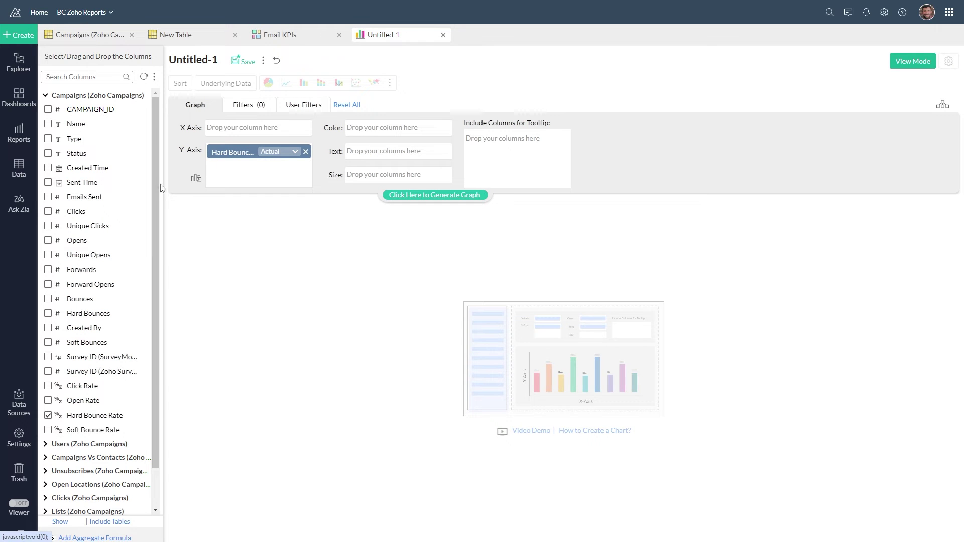
pyautogui.moveTo(131, 187); pyautogui.dragTo(266, 138)
pyautogui.click(266, 133)
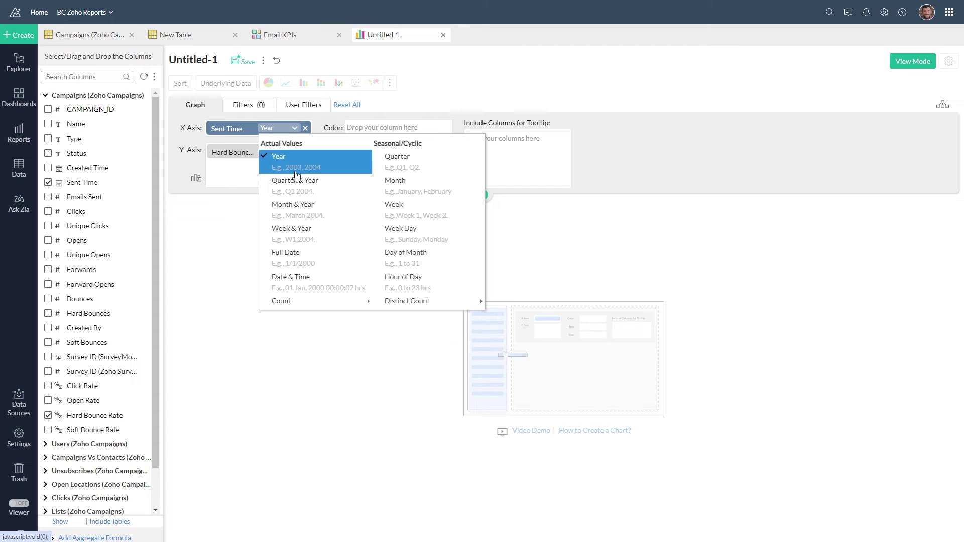
pyautogui.click(302, 204)
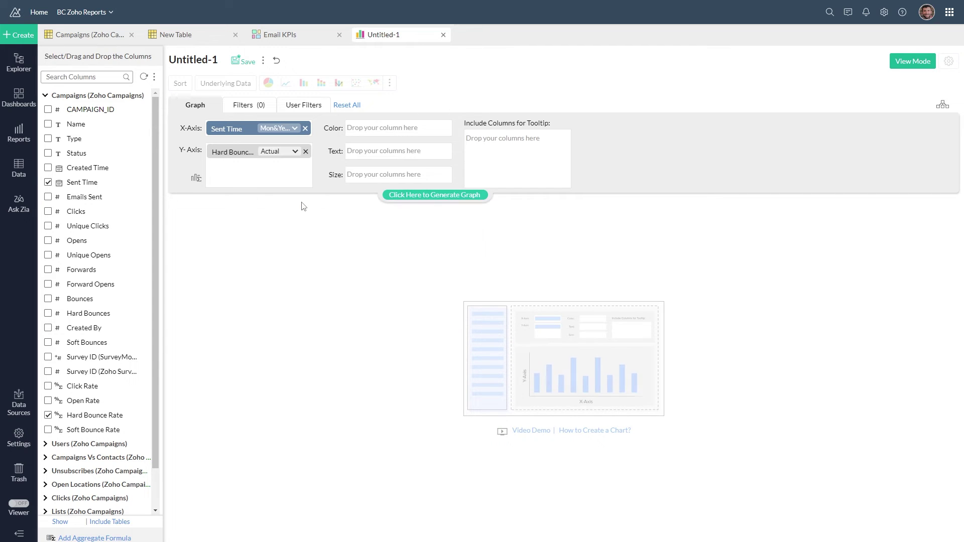
pyautogui.click(442, 197)
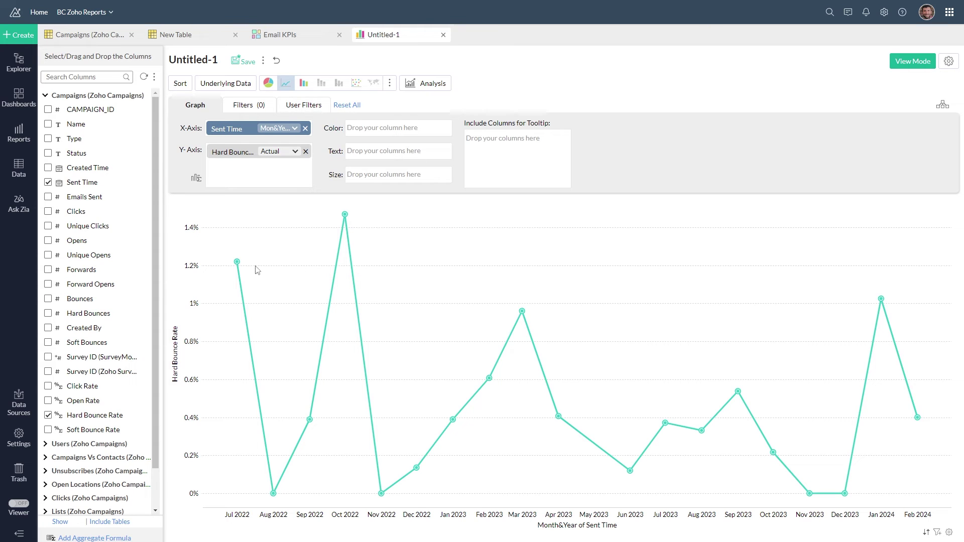
# - Switch to a Smooth Line with Markers chart and retitle it 'Hard Bounce Rate Trend'
pyautogui.moveTo(231, 273)
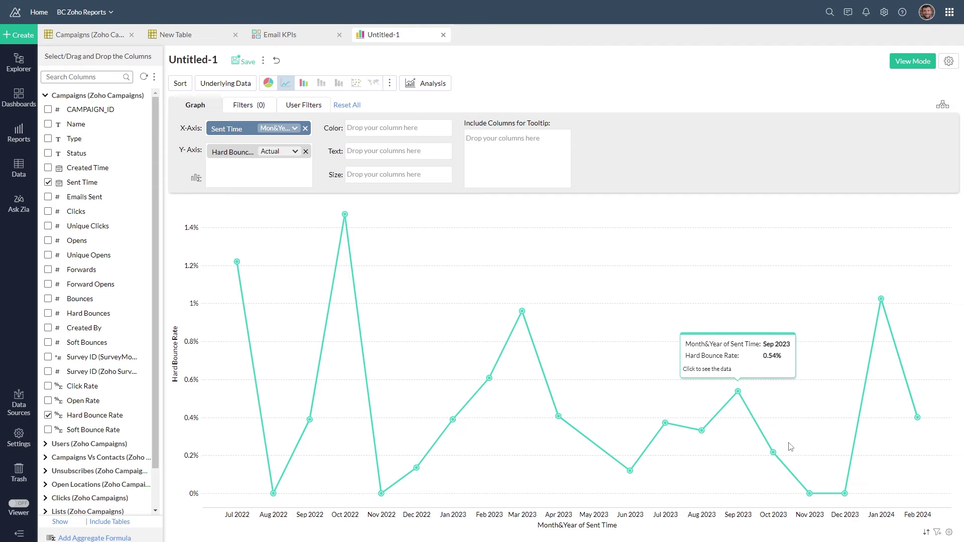
pyautogui.click(389, 86)
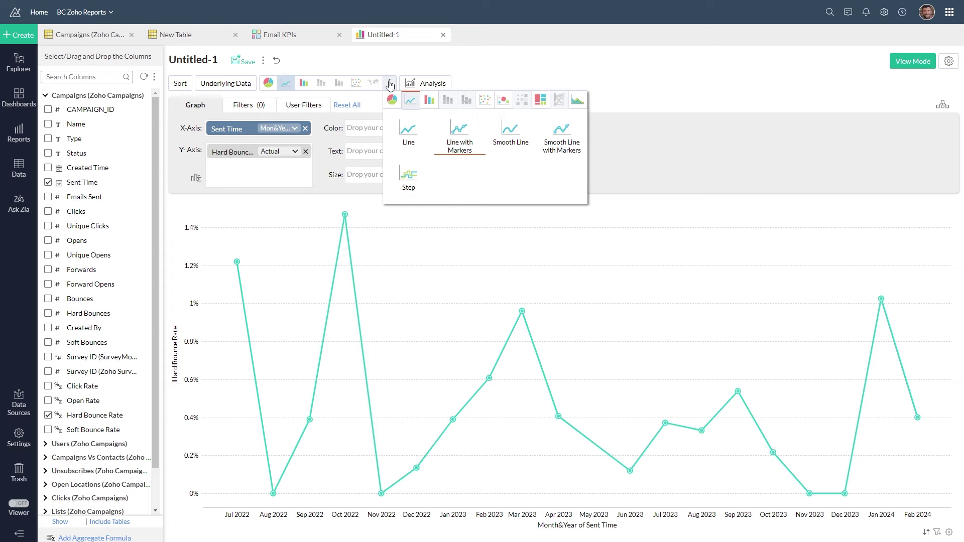
pyautogui.click(560, 144)
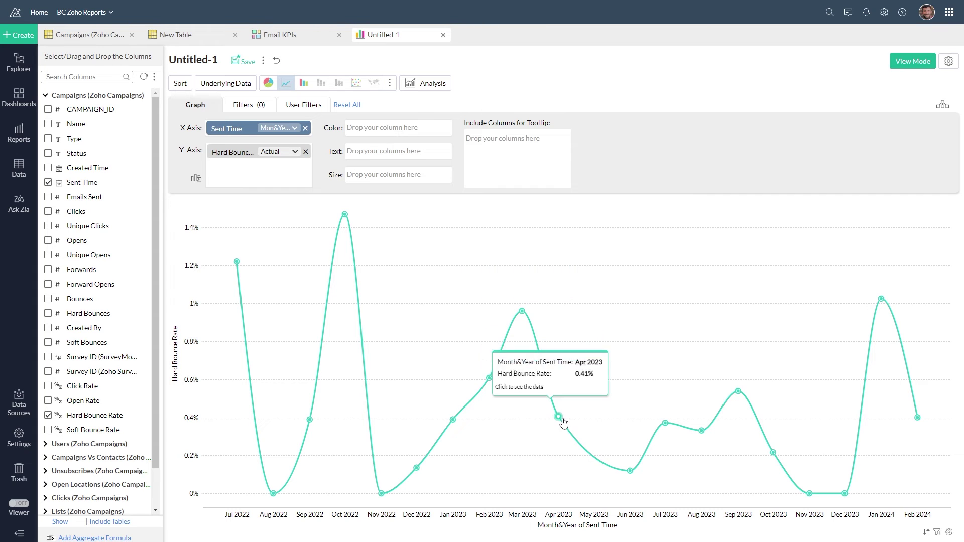
pyautogui.click(221, 58)
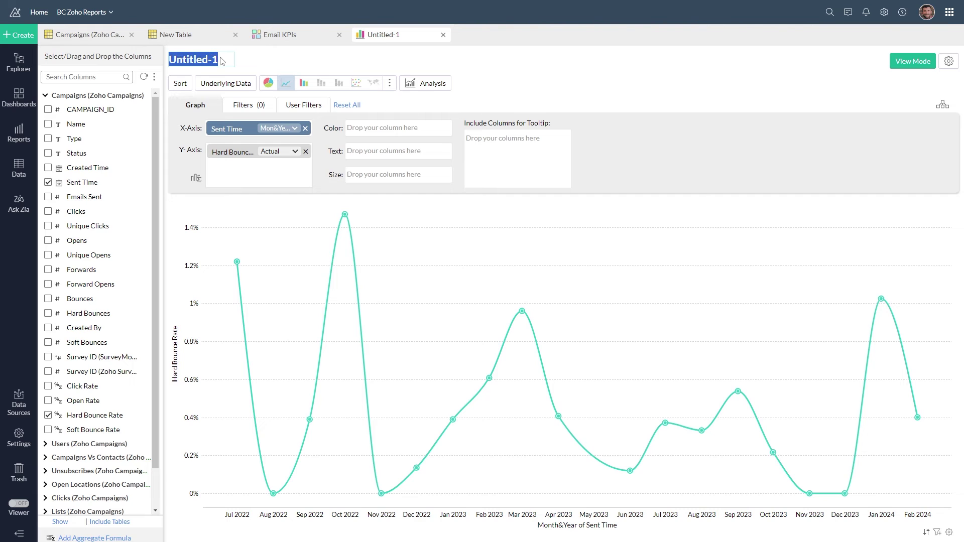
pyautogui.write('Har')
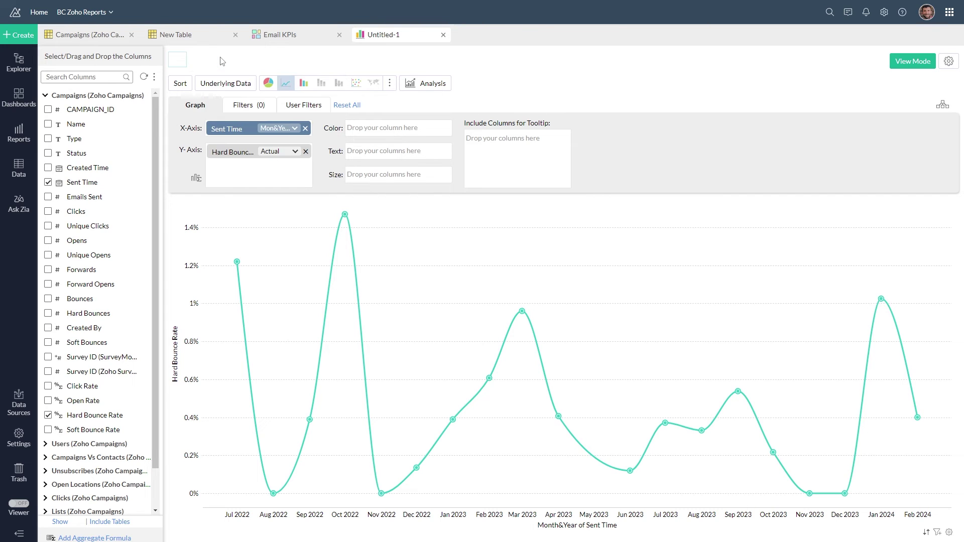
pyautogui.write('d Bounce Rate Trend')
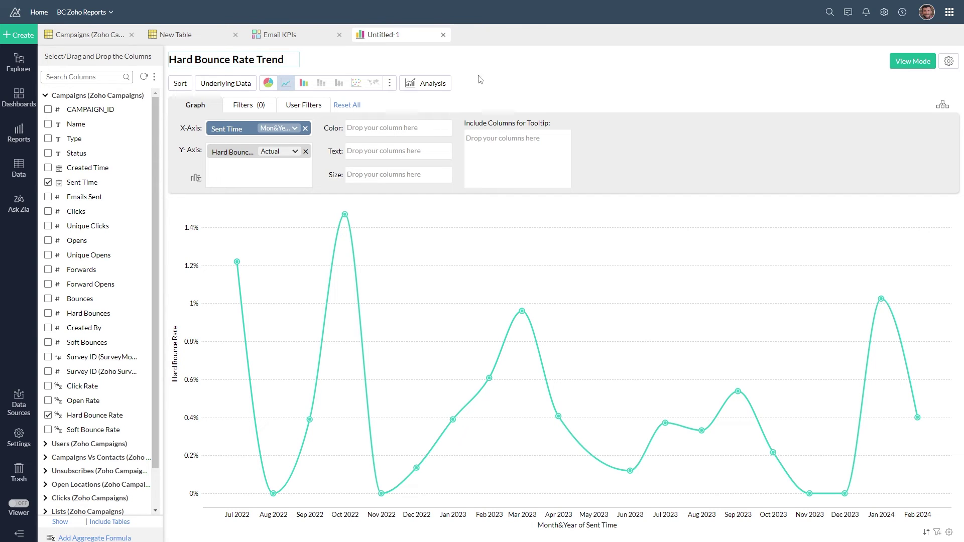
# - Commit the new title and overlay a Hard Bounce Rate trend line via Analysis > Trend Line
pyautogui.click(487, 87)
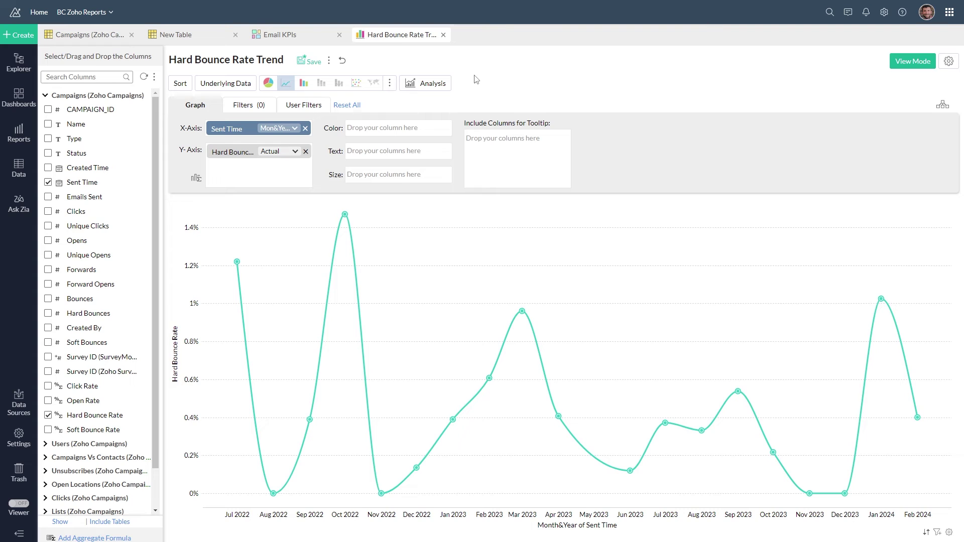
pyautogui.click(446, 87)
pyautogui.click(423, 108)
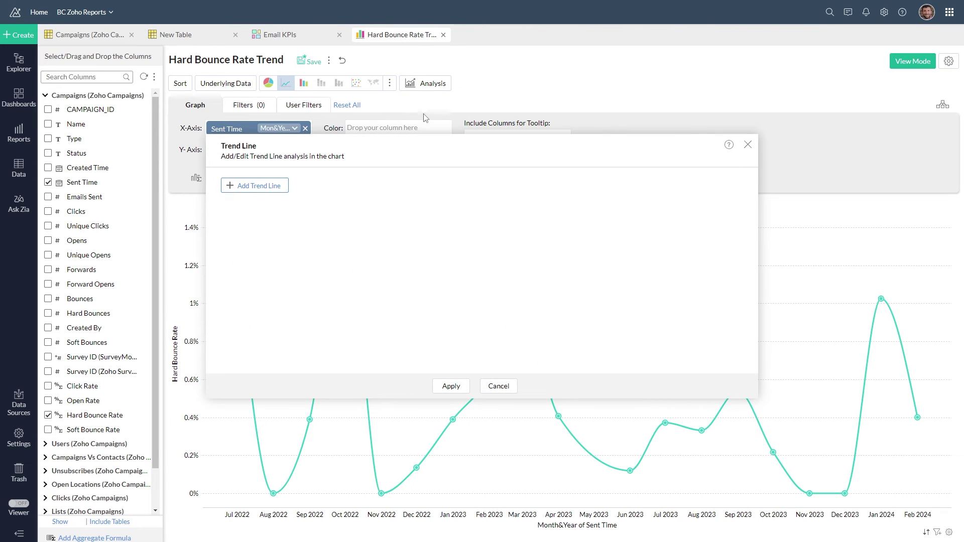
pyautogui.click(246, 187)
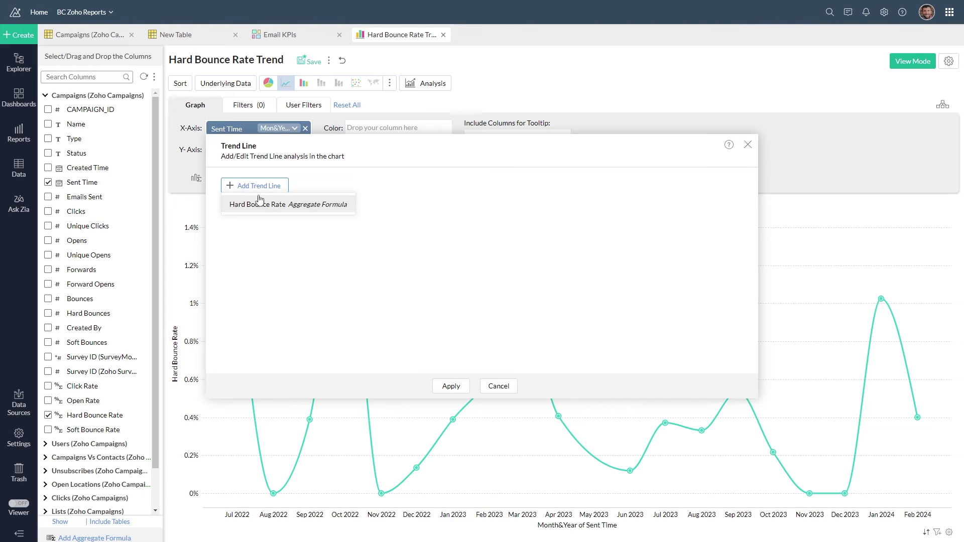
pyautogui.click(261, 205)
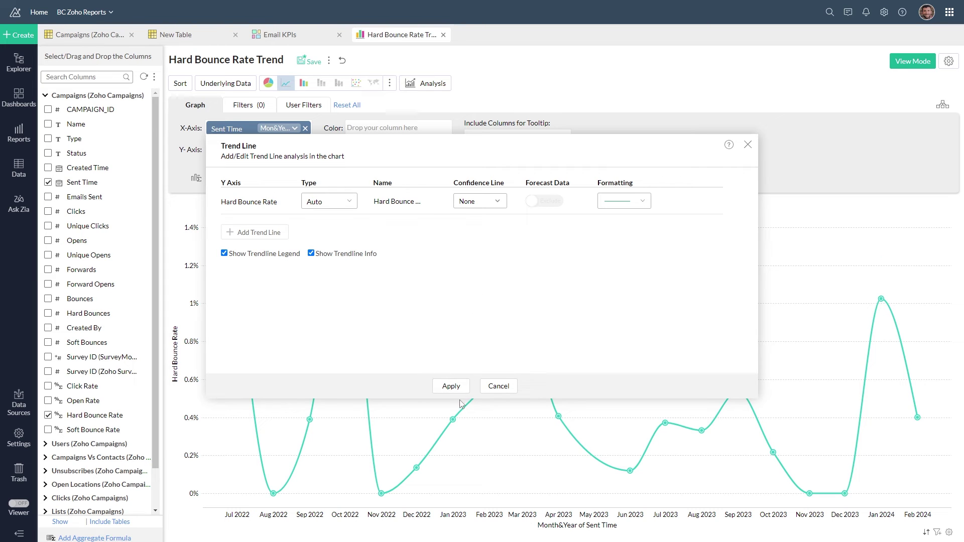
pyautogui.click(447, 388)
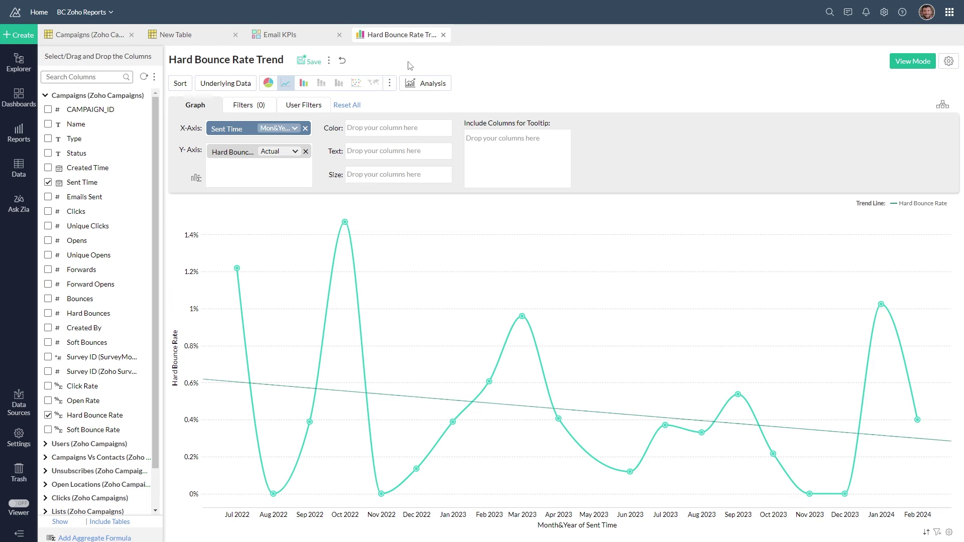
# - Save the chart as 'Hard Bounce Rate Trend' in the Email and Campaign Reports (Zoho Campaigns) folder
pyautogui.click(311, 61)
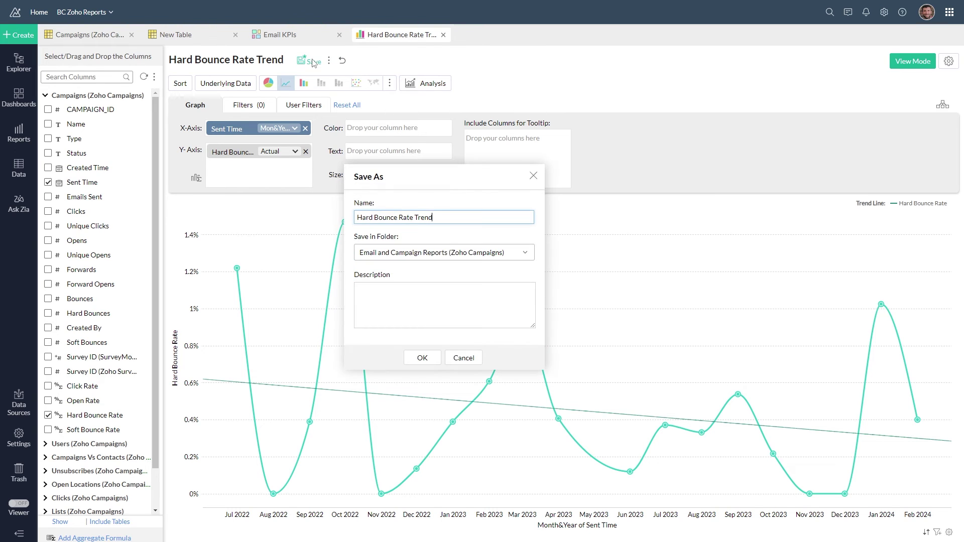
pyautogui.click(422, 358)
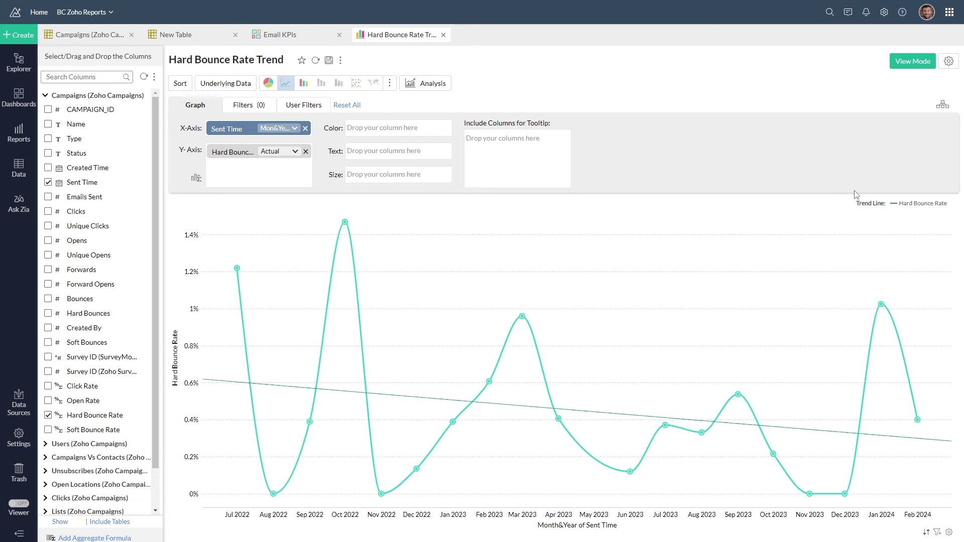
# - Add Sent Time as a user filter and switch it to the Relative Period type
pyautogui.click(308, 104)
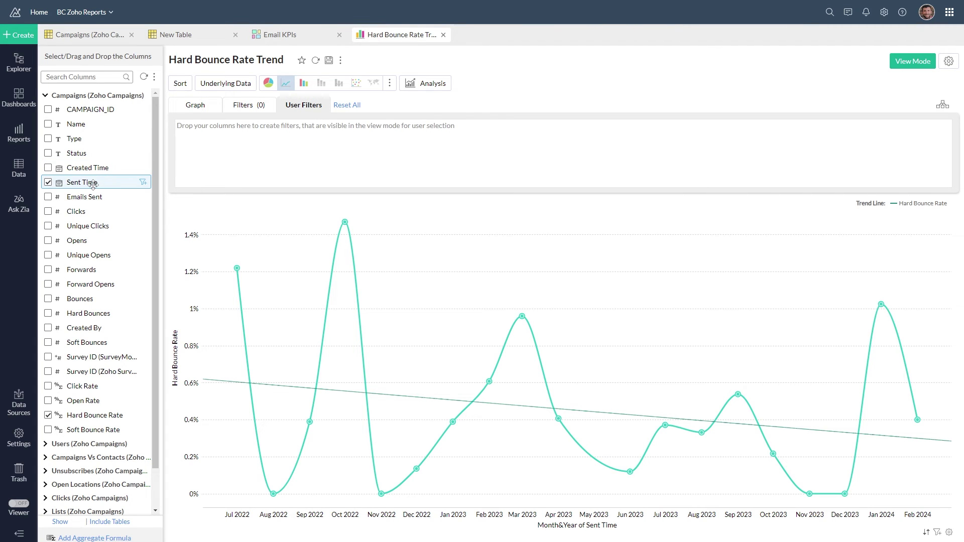
pyautogui.moveTo(91, 183); pyautogui.dragTo(243, 171)
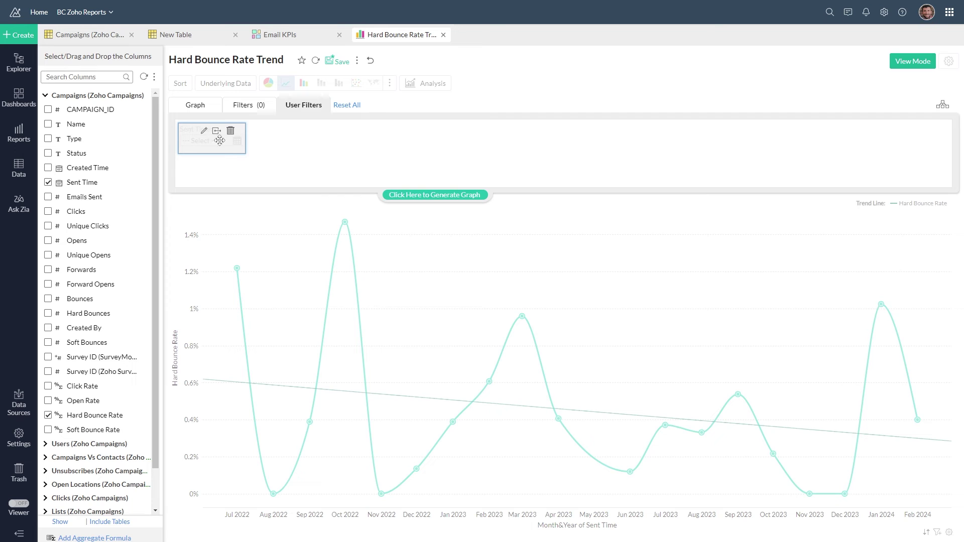
pyautogui.click(204, 131)
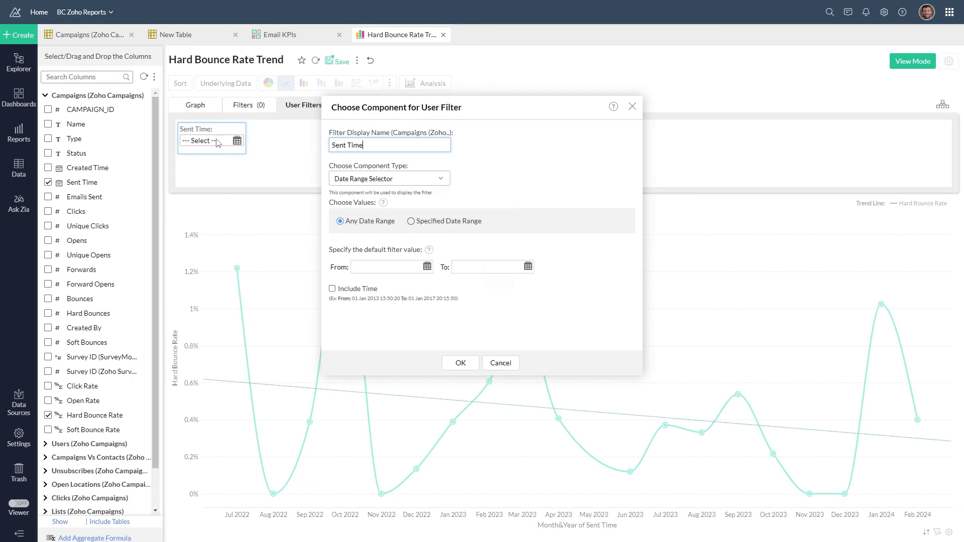
pyautogui.click(406, 182)
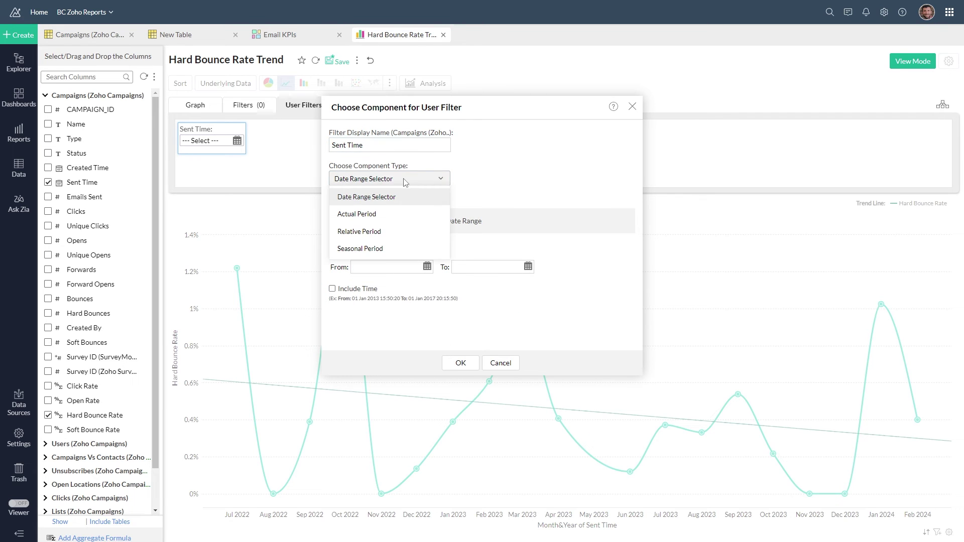
pyautogui.click(382, 231)
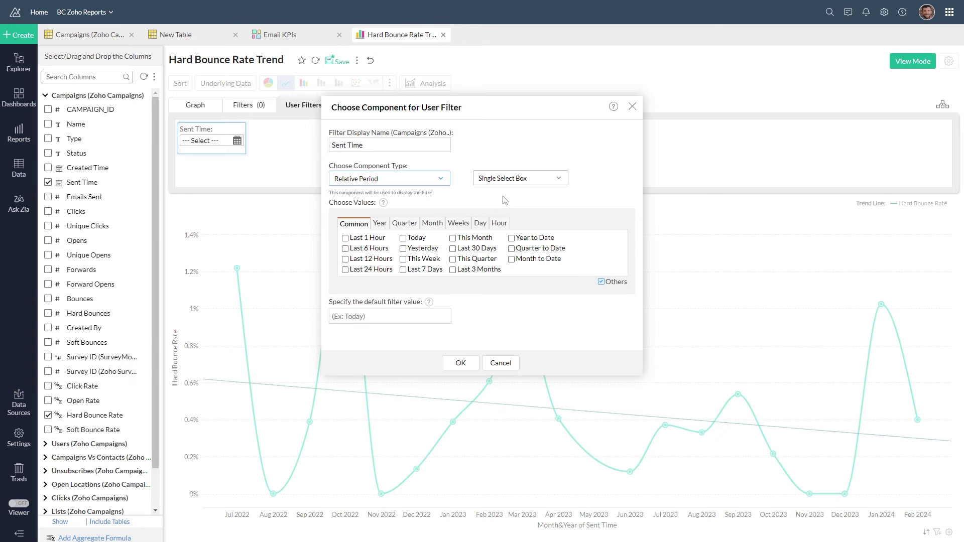
# - Offer This/Previous/Last 3 Years, Quarters and Months, plus Last 6 Months, as filter periods
pyautogui.click(385, 227)
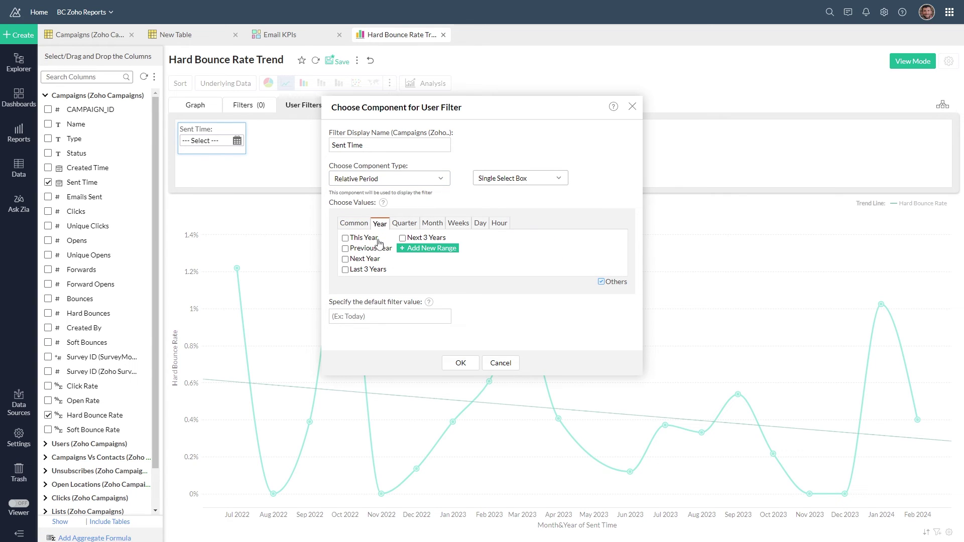
pyautogui.click(377, 240)
pyautogui.click(384, 250)
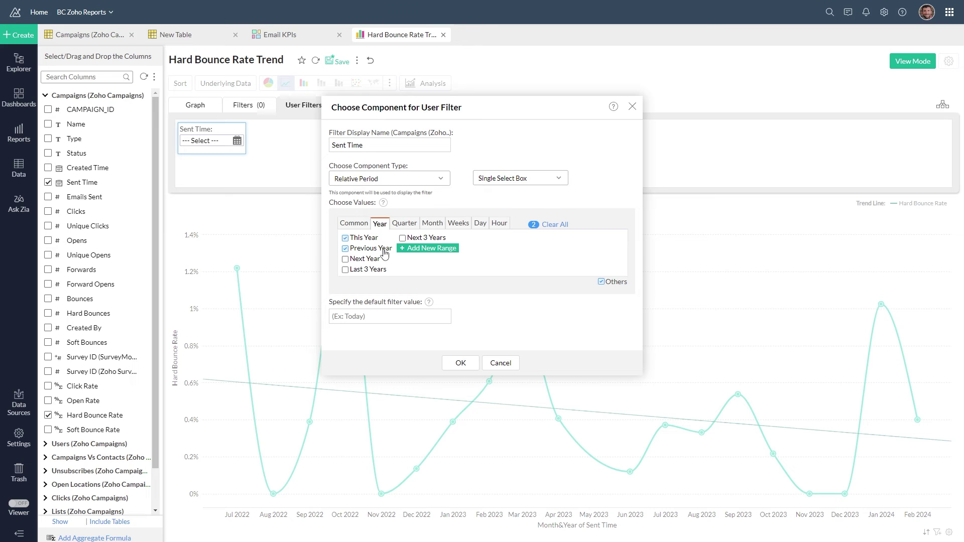
pyautogui.click(368, 272)
pyautogui.click(405, 224)
pyautogui.click(374, 239)
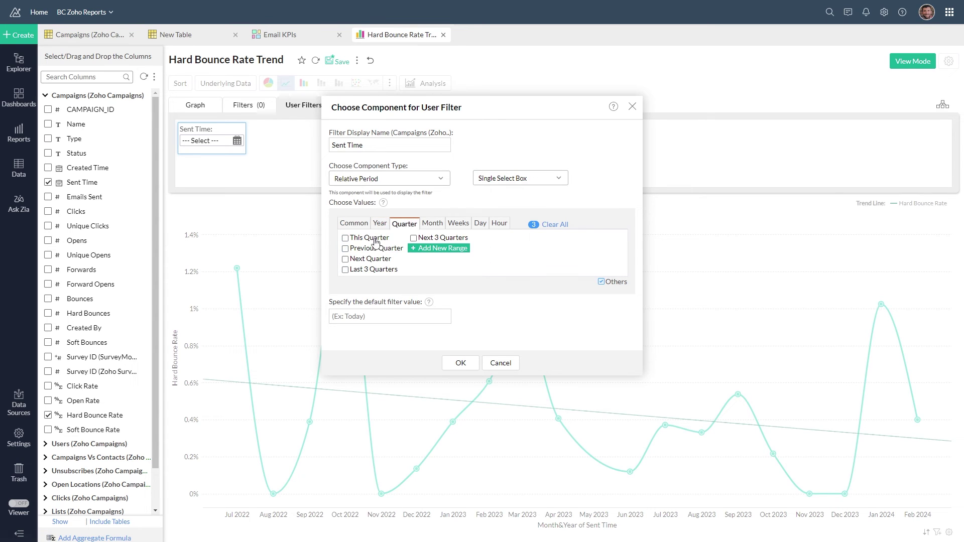
pyautogui.click(372, 249)
pyautogui.click(373, 271)
pyautogui.click(429, 225)
pyautogui.click(372, 239)
pyautogui.click(370, 249)
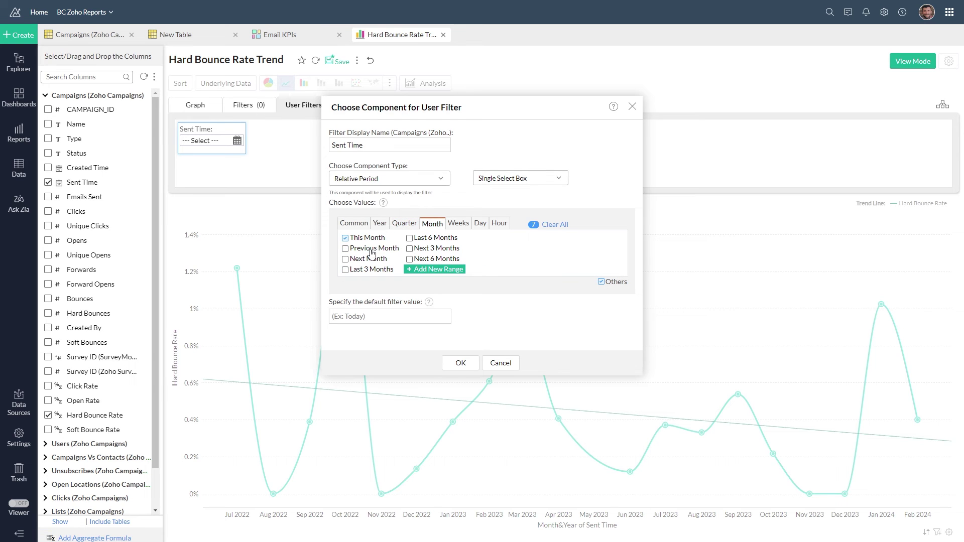
pyautogui.click(366, 271)
pyautogui.click(431, 239)
# - Enter 'th' in the default value field, confirm the filter settings, and save the chart
pyautogui.click(410, 321)
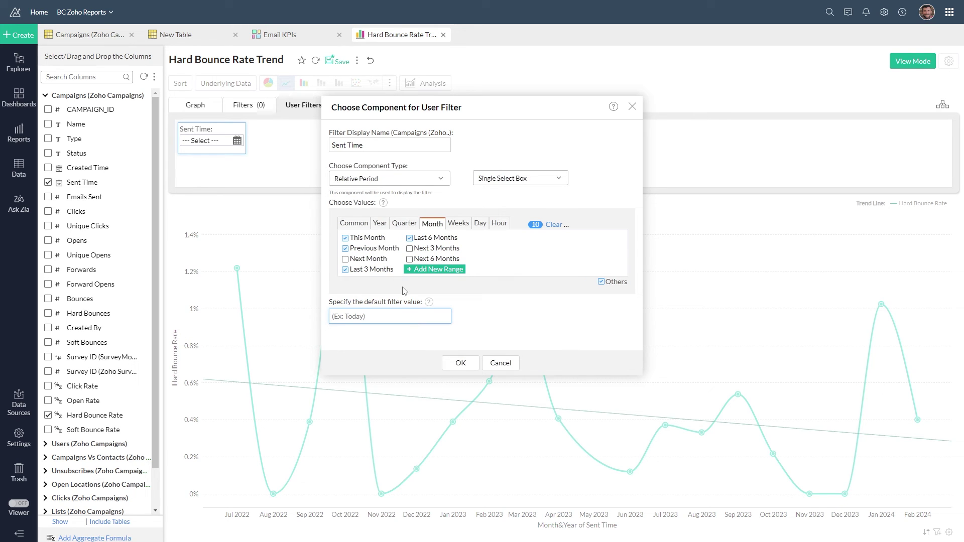
pyautogui.write('th')
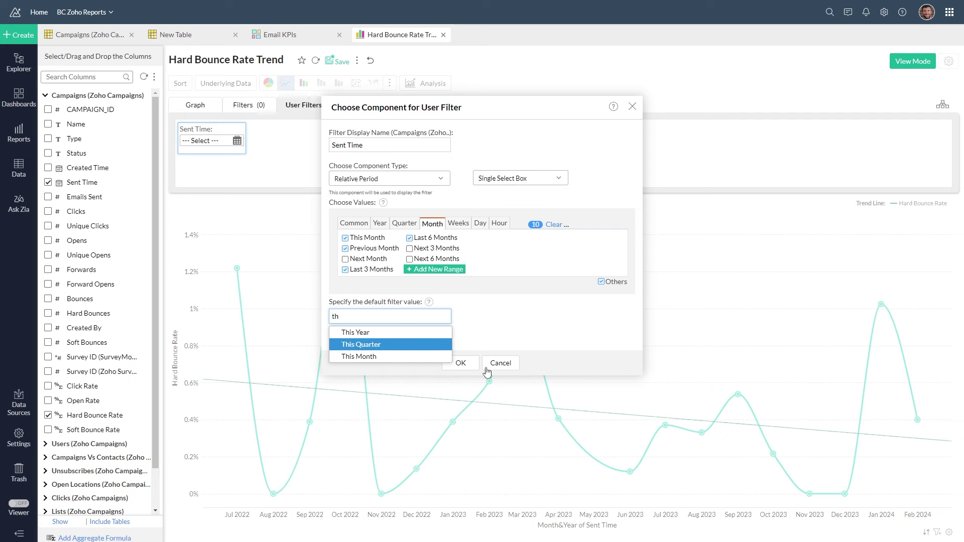
pyautogui.click(503, 373)
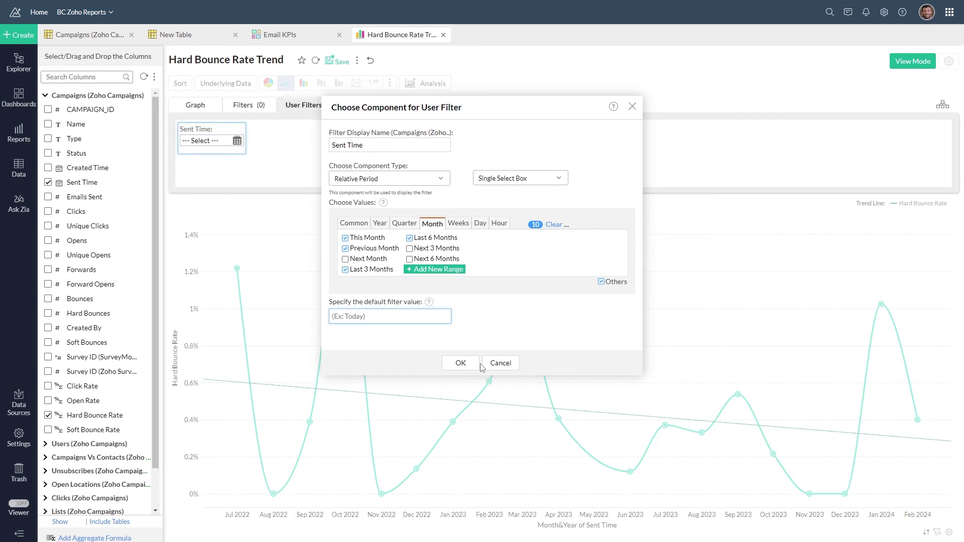
pyautogui.click(462, 364)
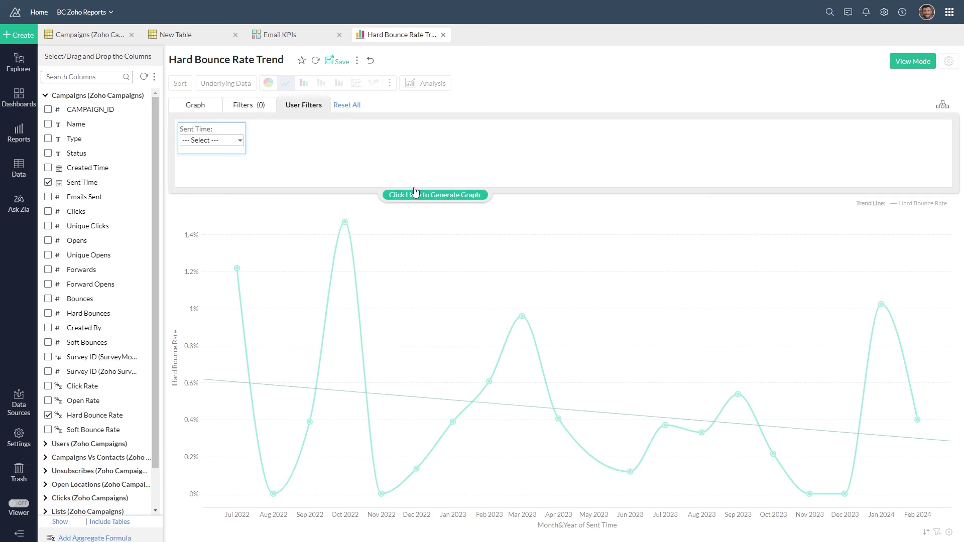
pyautogui.click(342, 61)
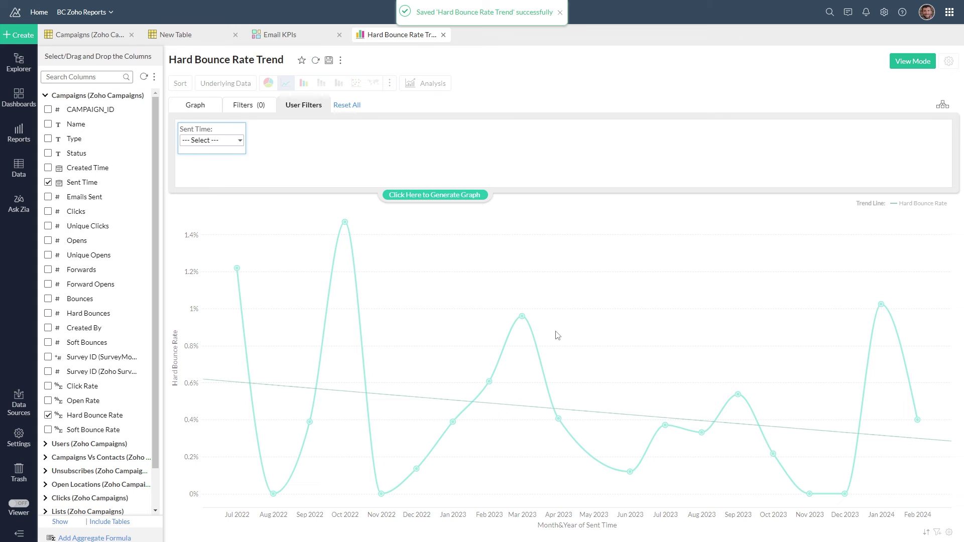
# - Drag the Hard Bounce Rate Trend chart from Explorer onto the Email KPIs dashboard beside the dial
pyautogui.click(288, 36)
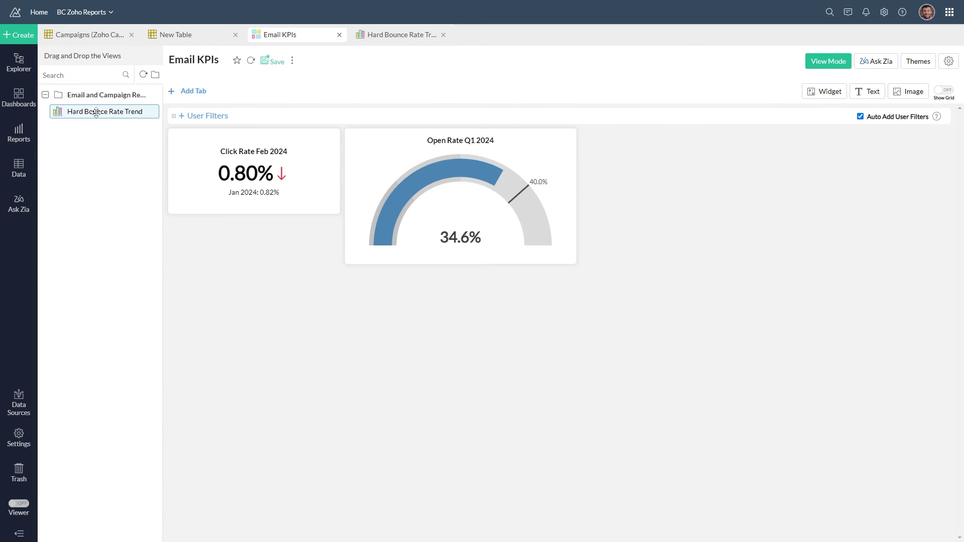
pyautogui.moveTo(105, 110); pyautogui.dragTo(759, 201)
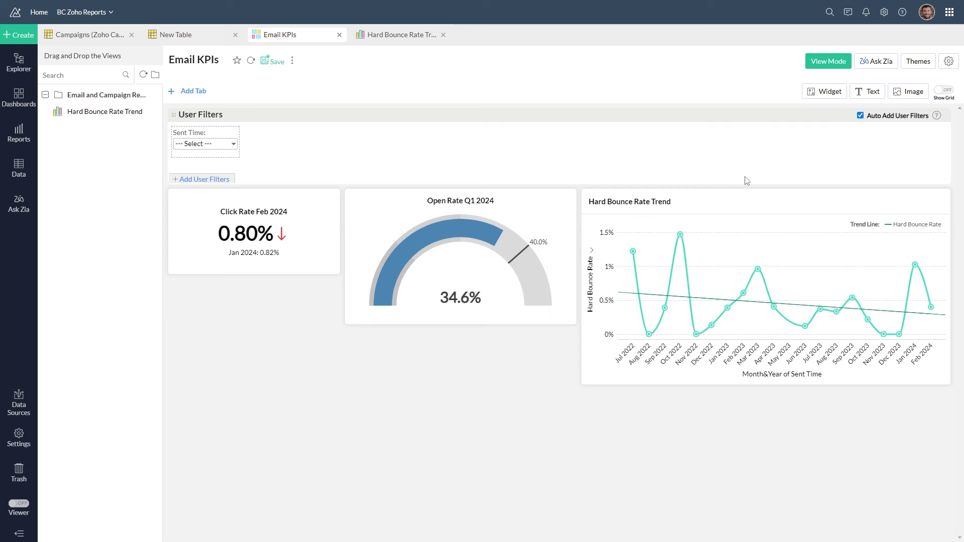
pyautogui.moveTo(223, 137)
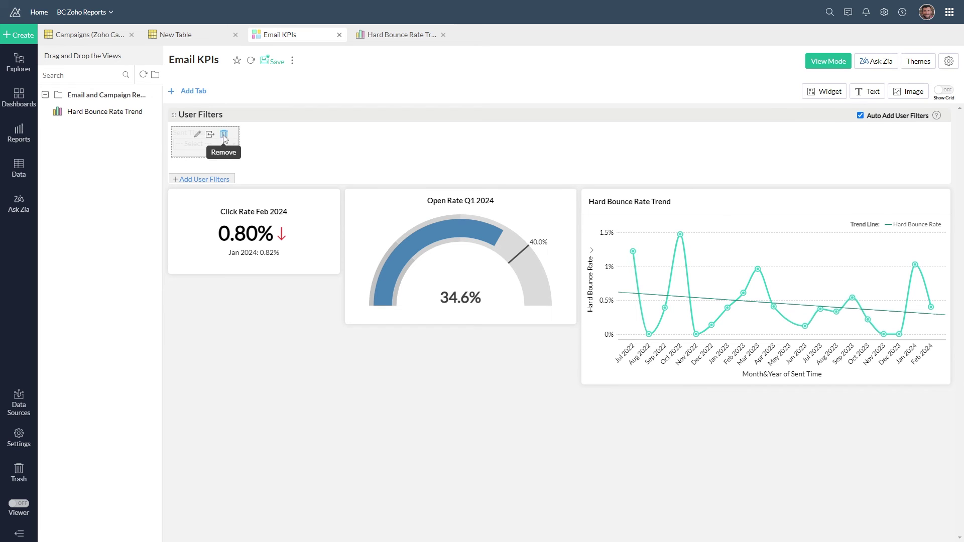
# - Swap the dashboard-wide Sent Time filter for a report-specific one on Hard Bounce Rate Trend, and make the chart taller
pyautogui.click(224, 135)
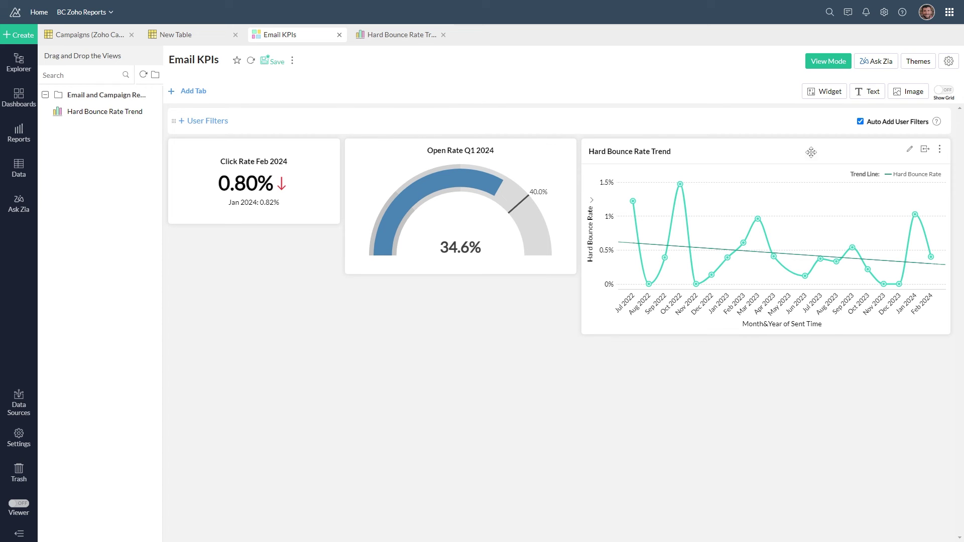
pyautogui.click(940, 153)
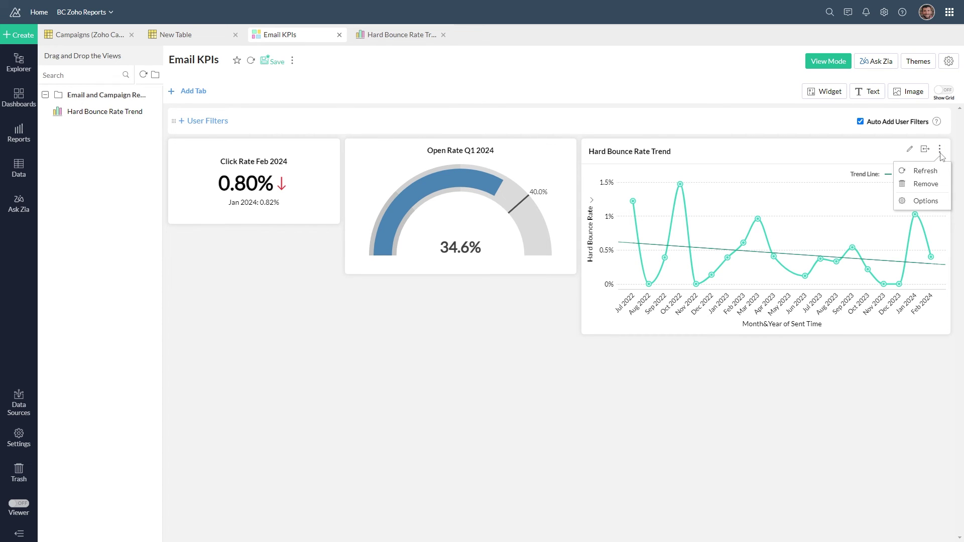
pyautogui.click(931, 201)
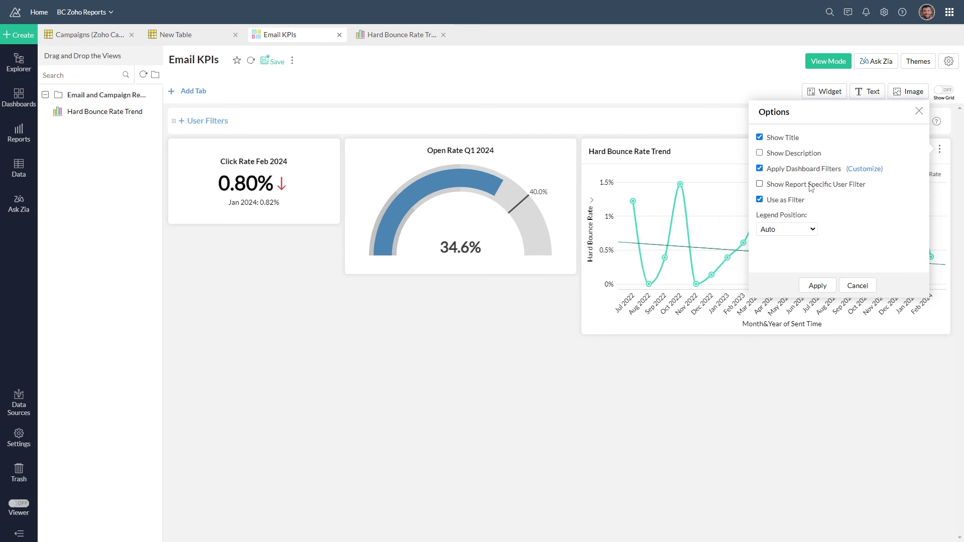
pyautogui.click(817, 286)
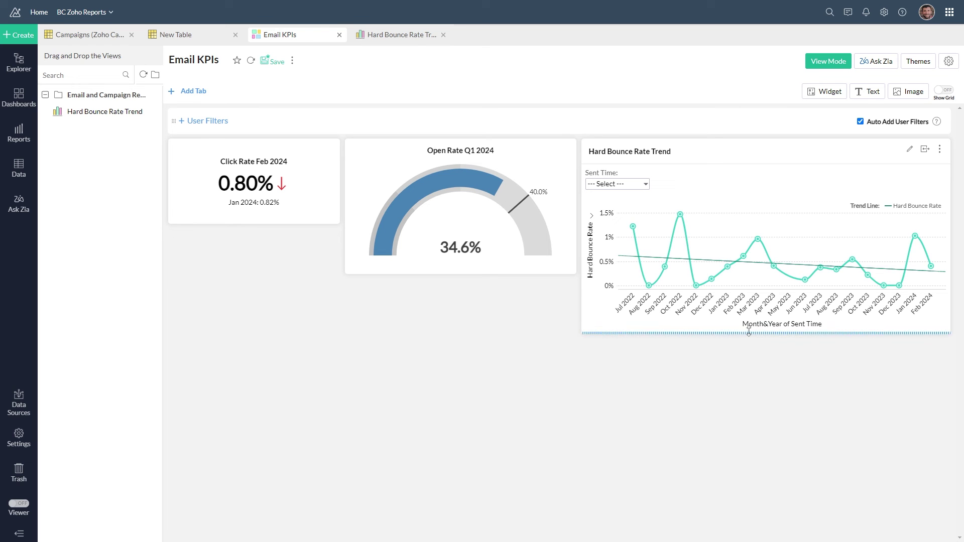
pyautogui.moveTo(749, 333); pyautogui.dragTo(756, 413)
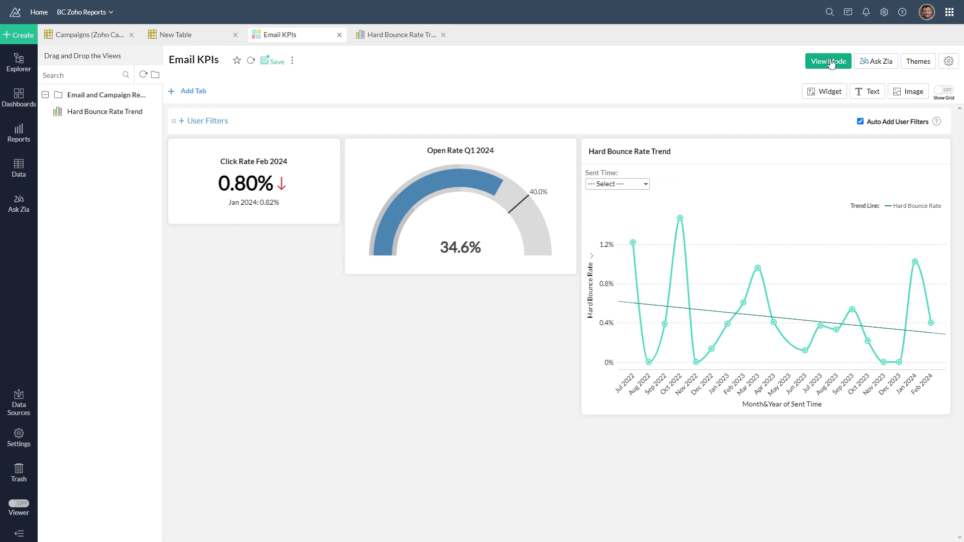
# - Save the Email KPIs dashboard, switch to view mode, and filter the chart to Previous Year
pyautogui.click(275, 61)
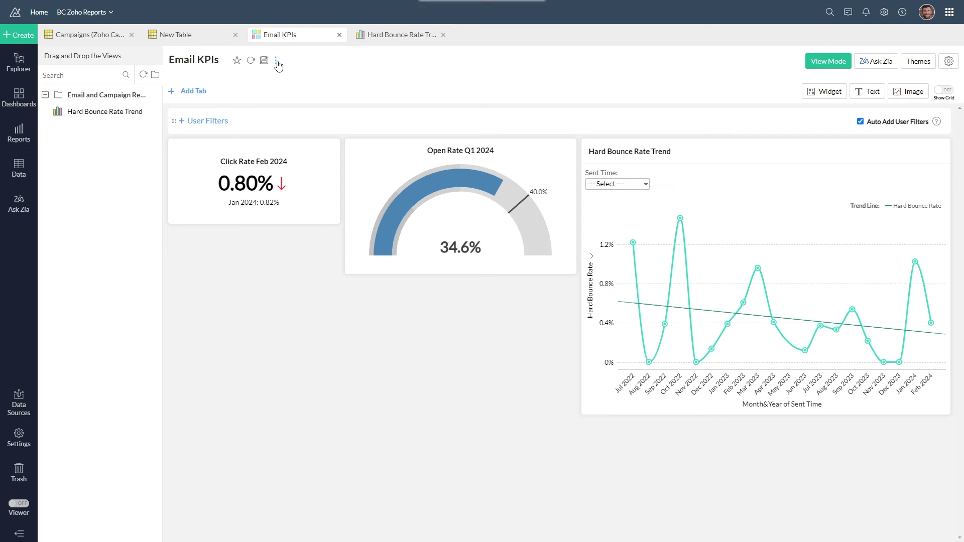
pyautogui.click(836, 62)
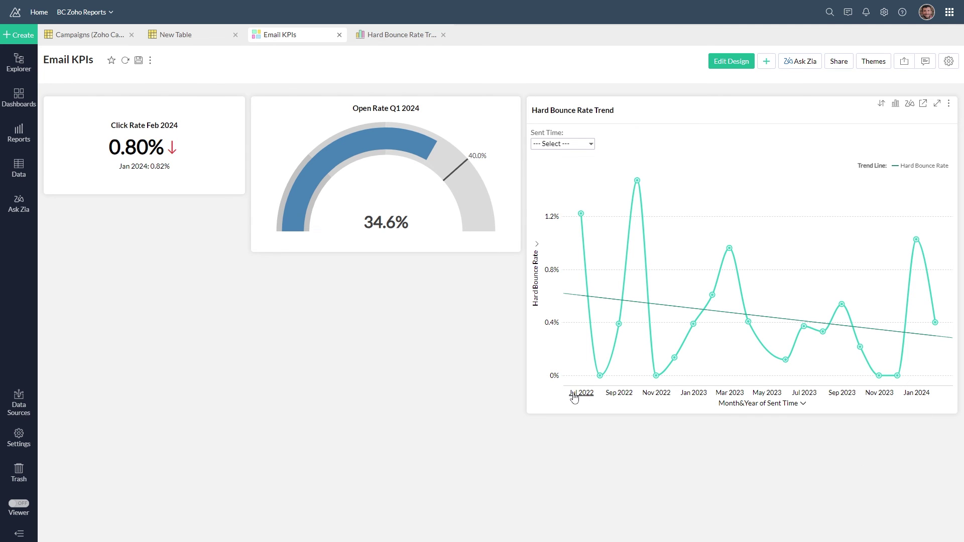
pyautogui.click(573, 146)
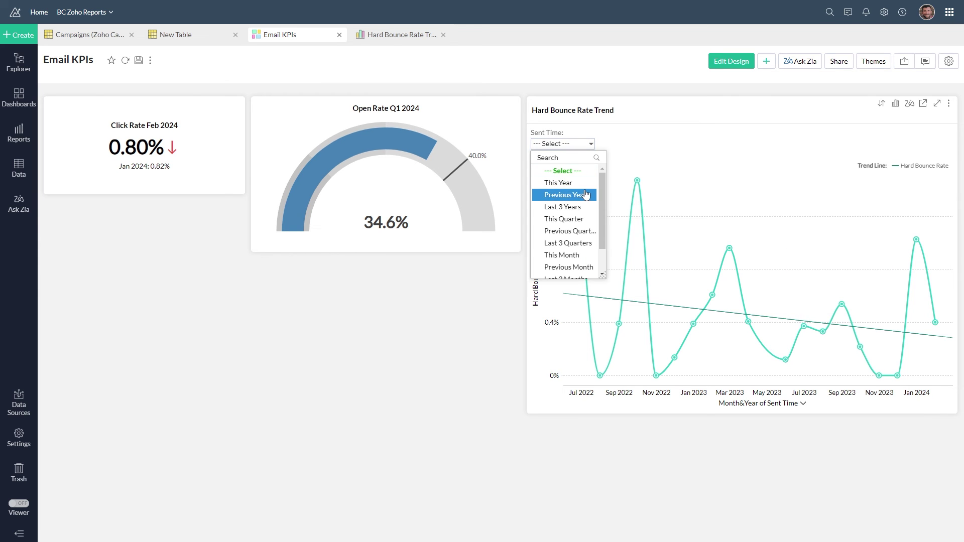
pyautogui.click(585, 196)
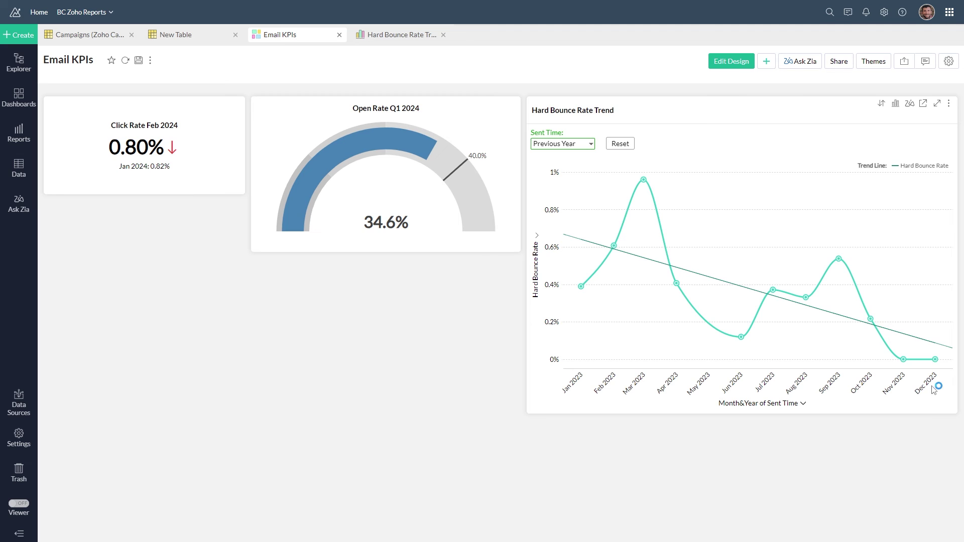
# - Test This Year and Previous Quarter on the Sent Time filter, then reset it to all months
pyautogui.click(575, 144)
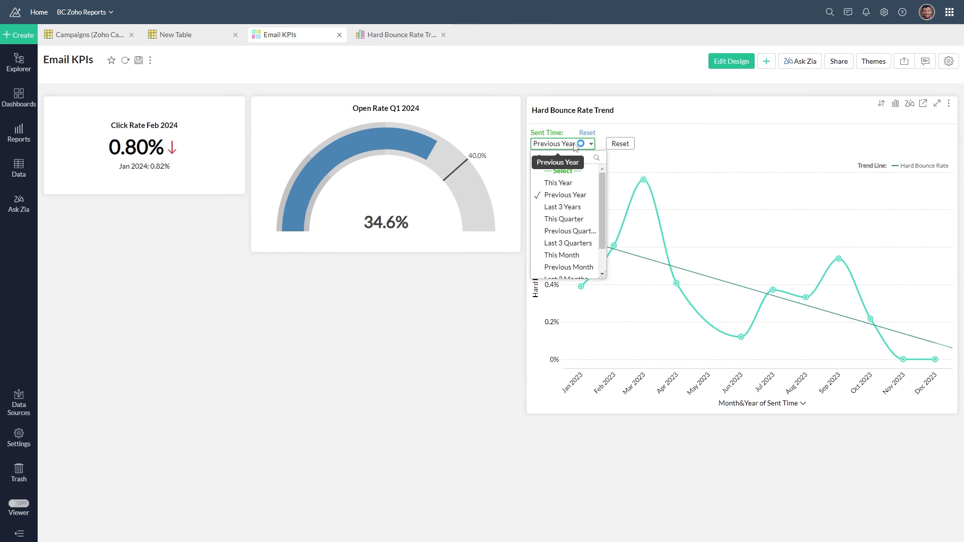
pyautogui.click(581, 184)
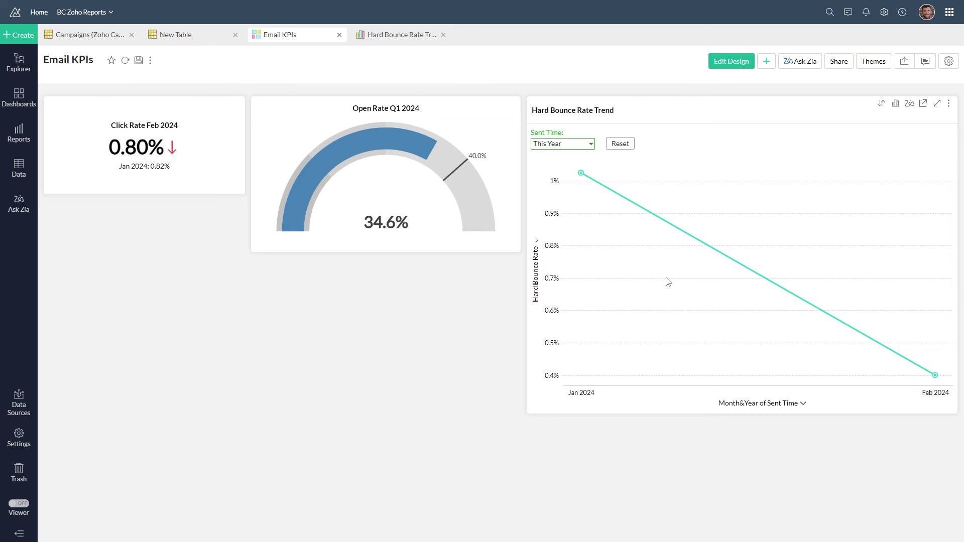
pyautogui.moveTo(934, 377)
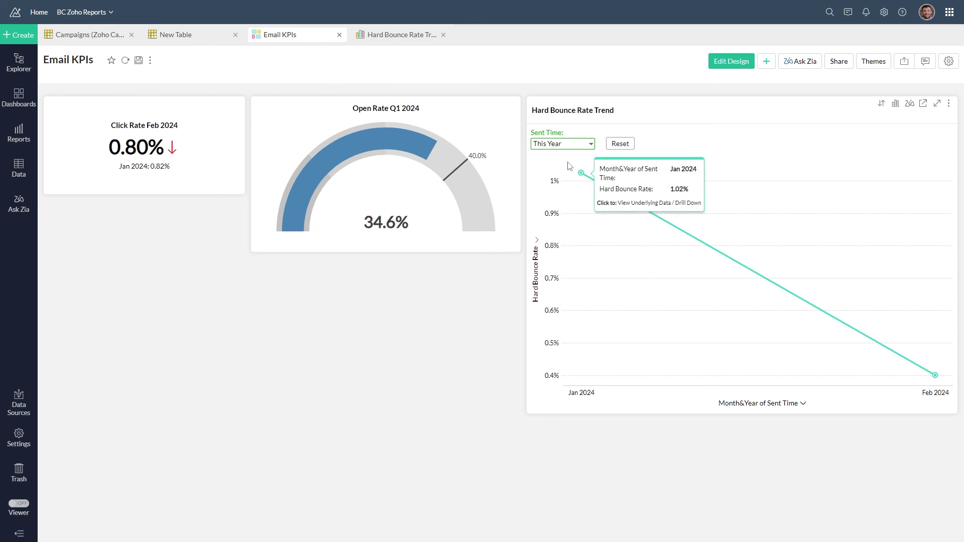
pyautogui.click(552, 145)
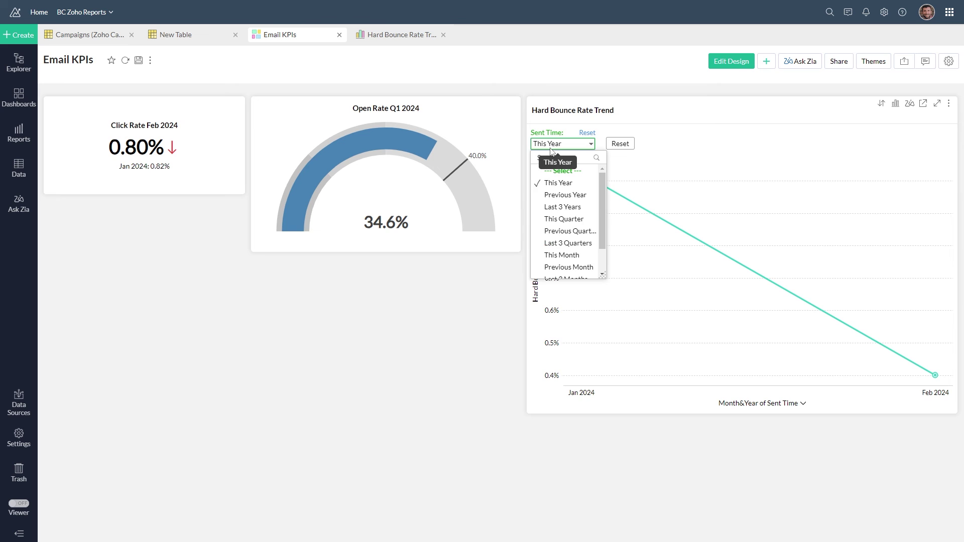
pyautogui.click(584, 231)
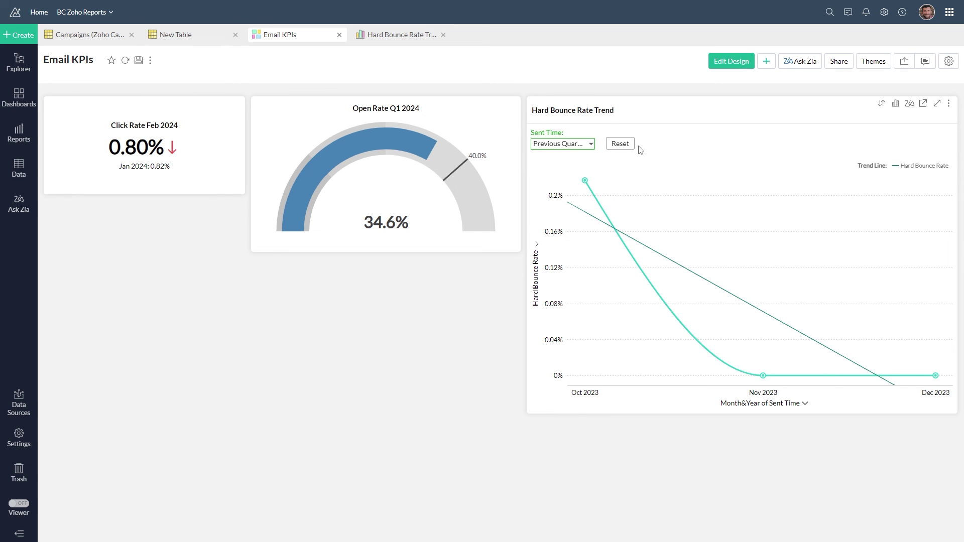
pyautogui.click(620, 145)
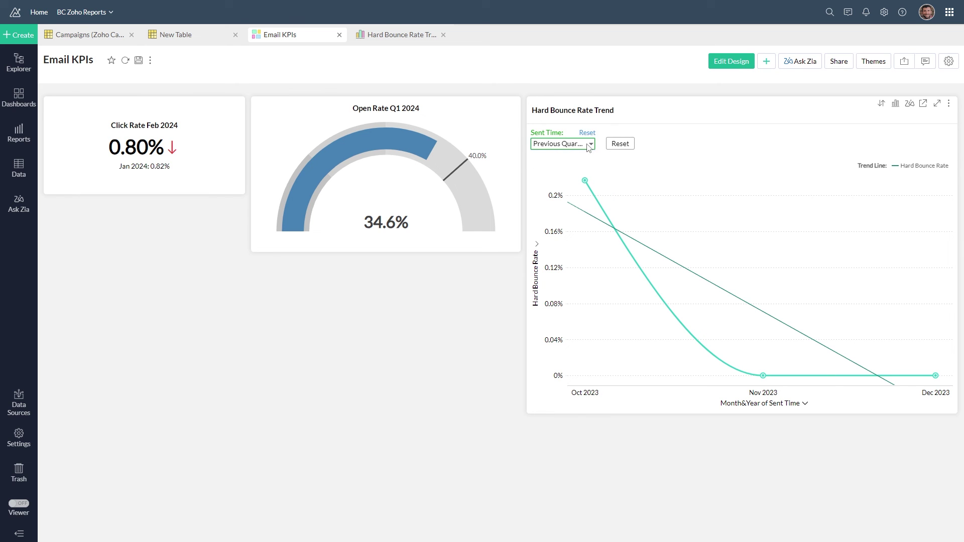
pyautogui.click(619, 144)
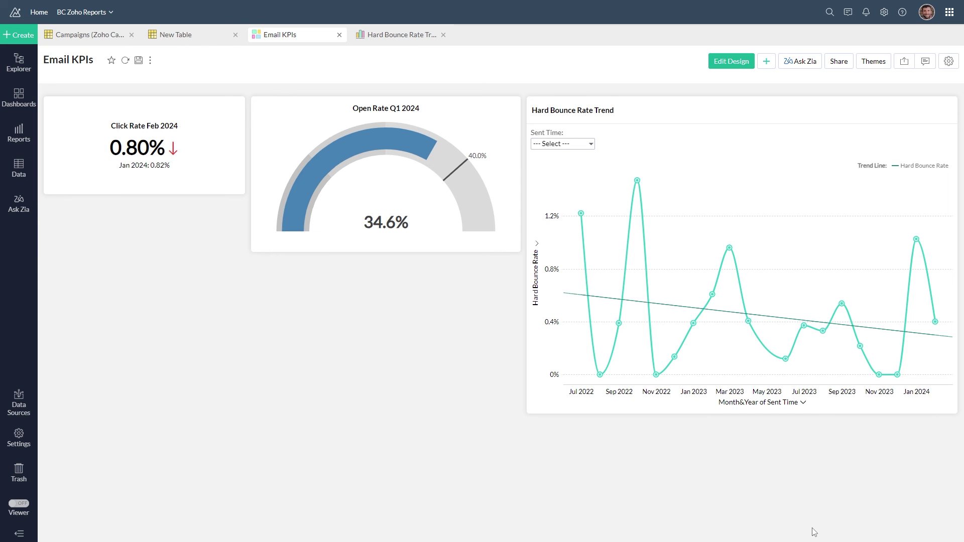
# - Compare the dashboard theme layouts and settle on the Top Border Theme
pyautogui.click(874, 63)
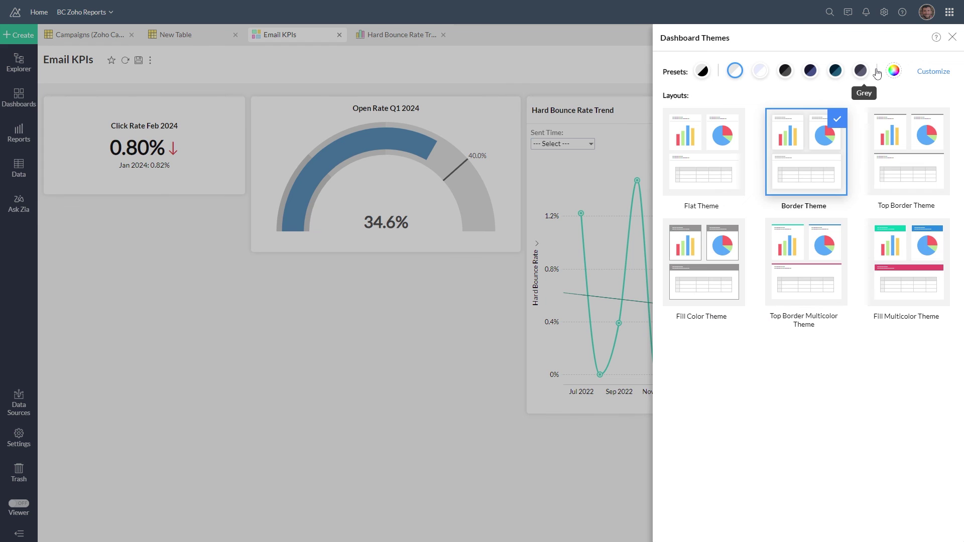
pyautogui.click(903, 144)
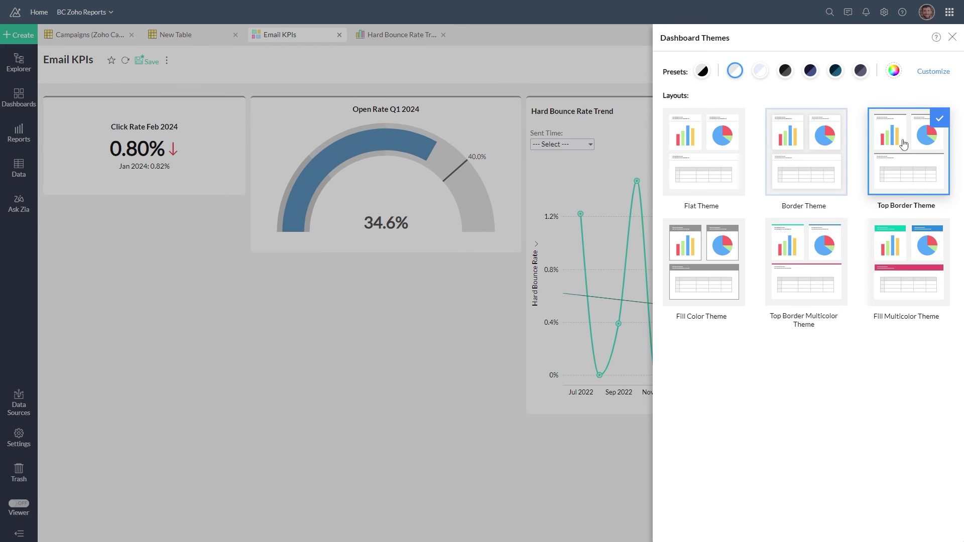
pyautogui.click(906, 259)
pyautogui.click(840, 275)
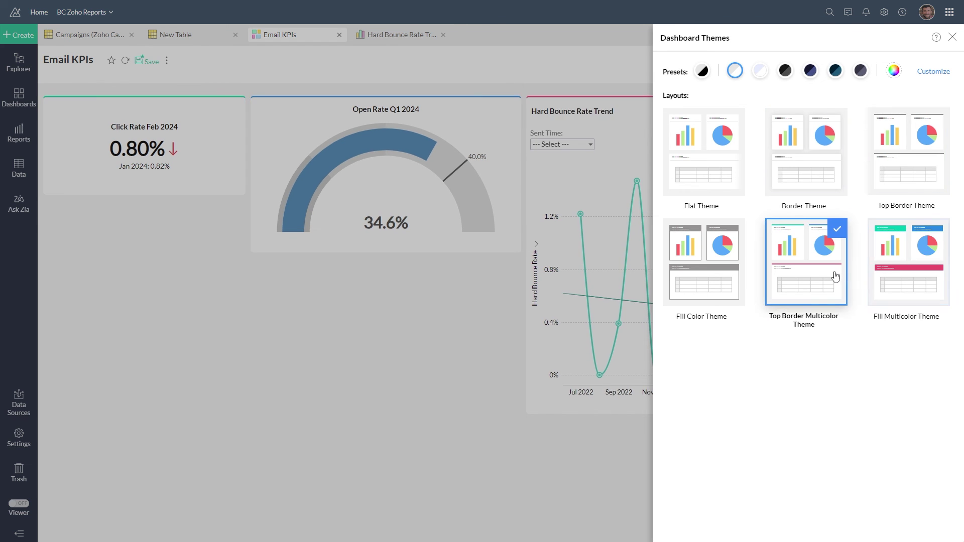
pyautogui.click(742, 270)
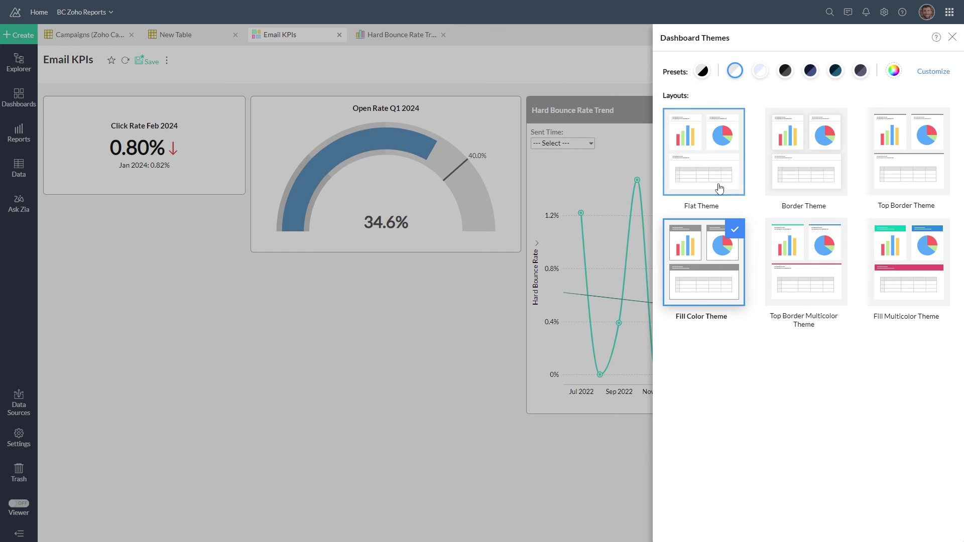
pyautogui.click(738, 181)
pyautogui.click(799, 184)
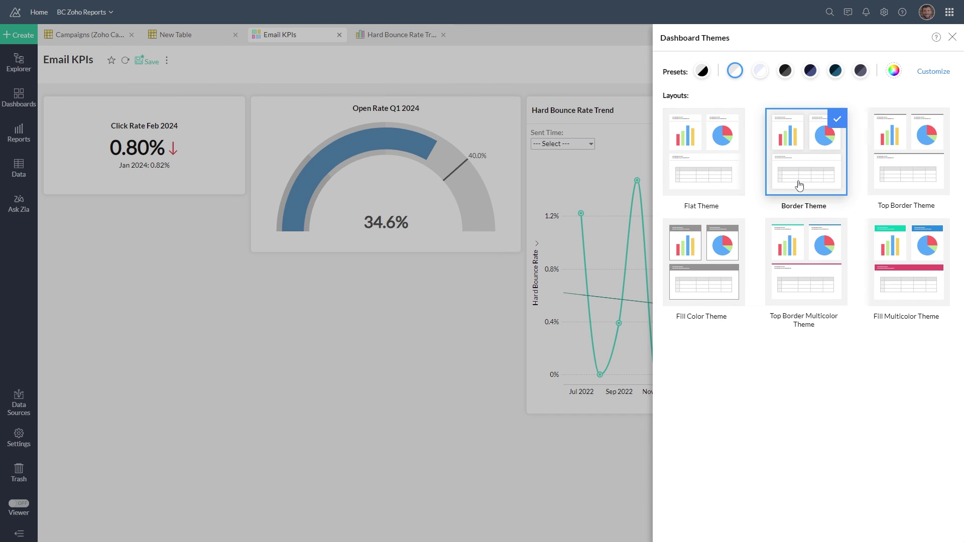
pyautogui.click(918, 179)
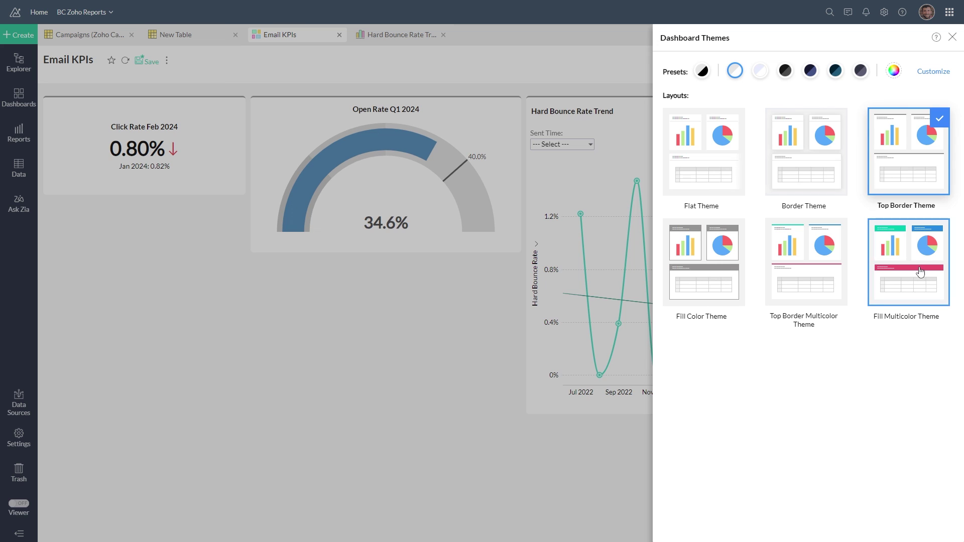
# - Apply the dark Teal colour preset and close the Dashboard Themes panel
pyautogui.click(811, 70)
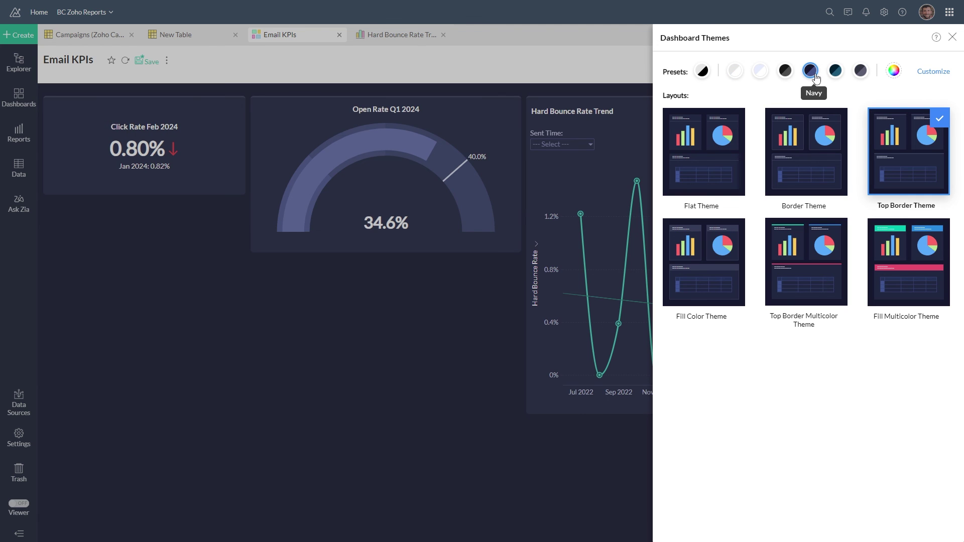
pyautogui.click(838, 74)
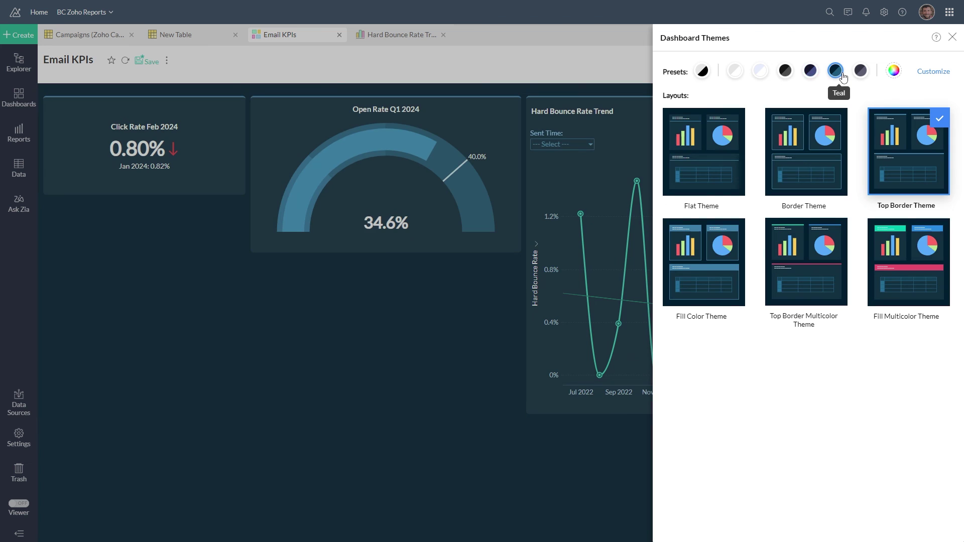
pyautogui.click(766, 75)
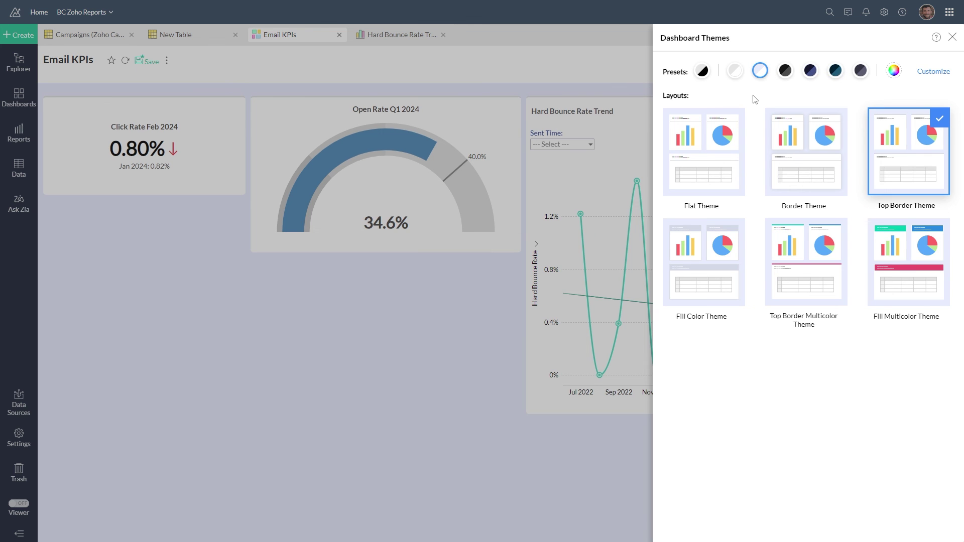
pyautogui.click(810, 71)
pyautogui.click(834, 75)
pyautogui.click(933, 76)
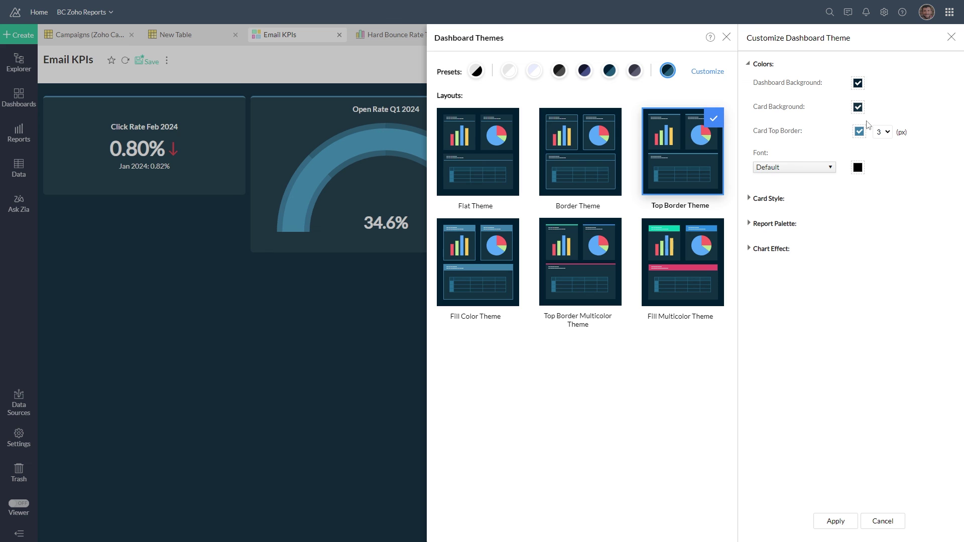
pyautogui.click(854, 521)
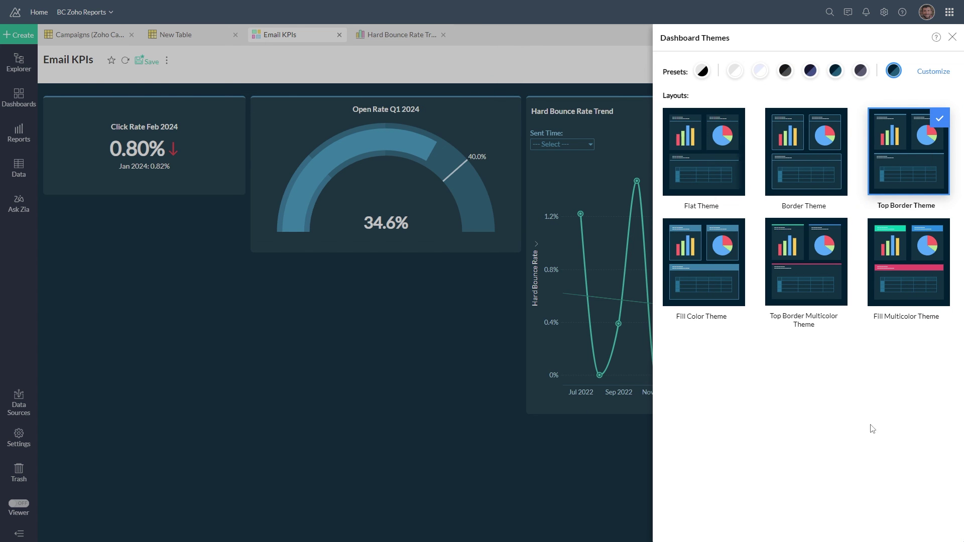
pyautogui.click(952, 38)
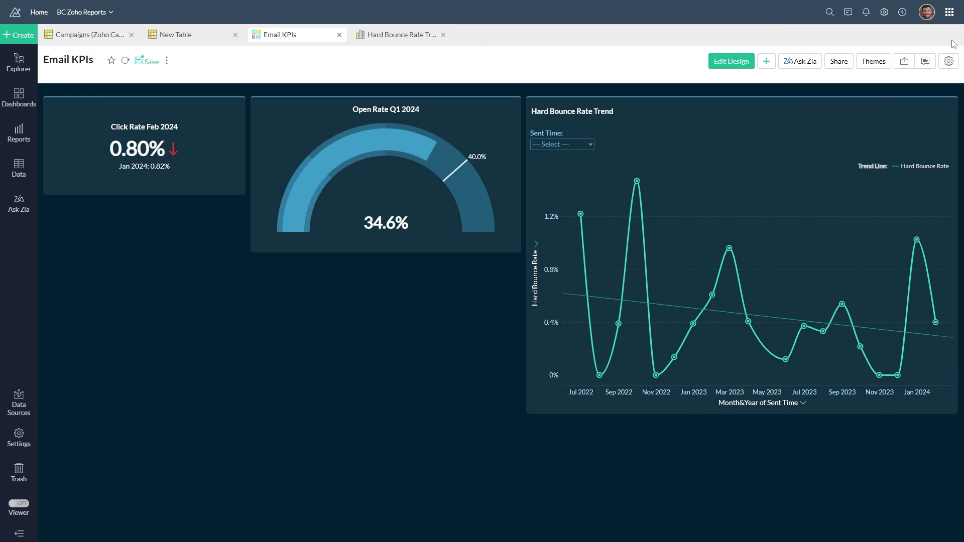